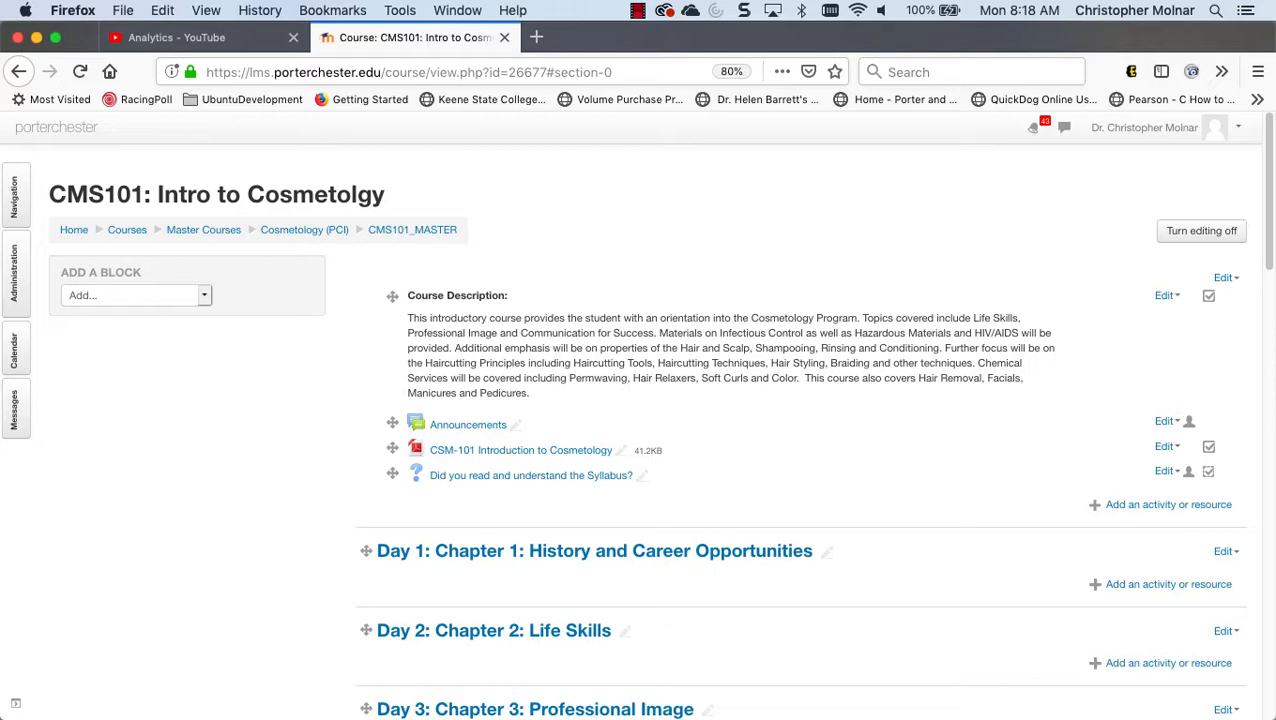
Step: Switch to Word, bring up the CMS101 course outline in a wider window, and examine the daily homework and test assignments
{"action": "key", "text": "super+Tab"}
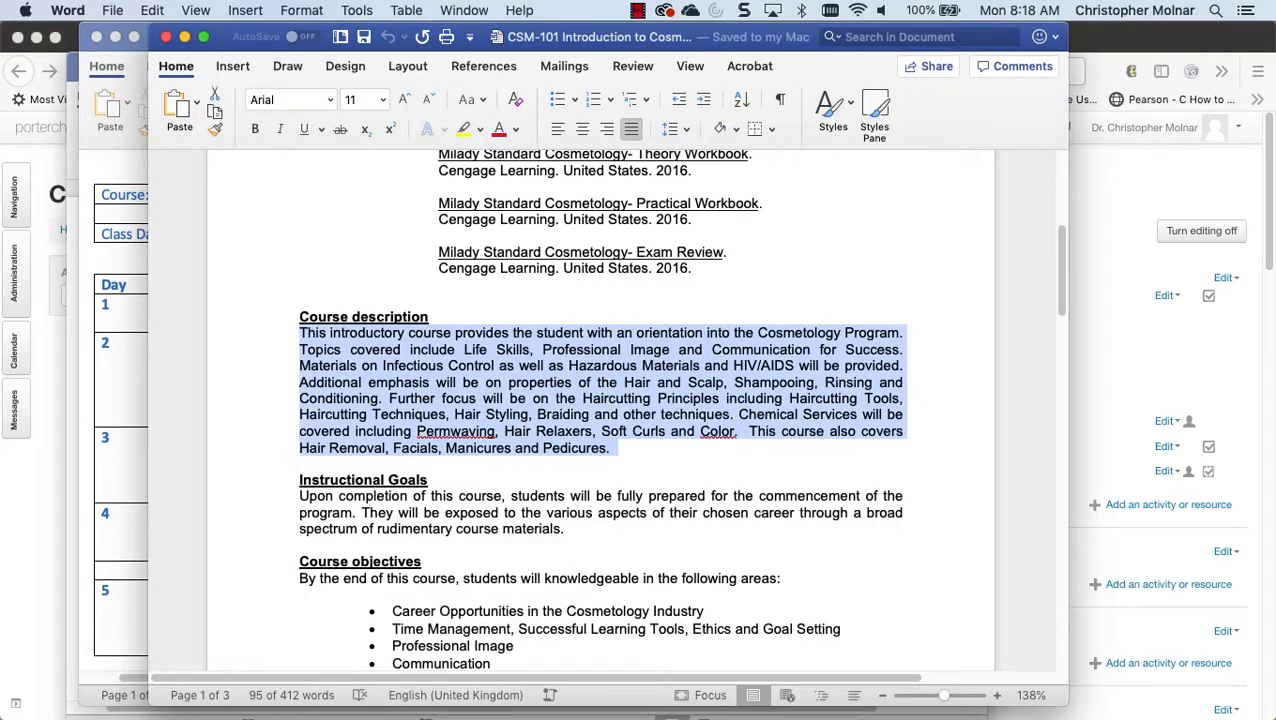
{"action": "left_click", "coordinate": [184, 37]}
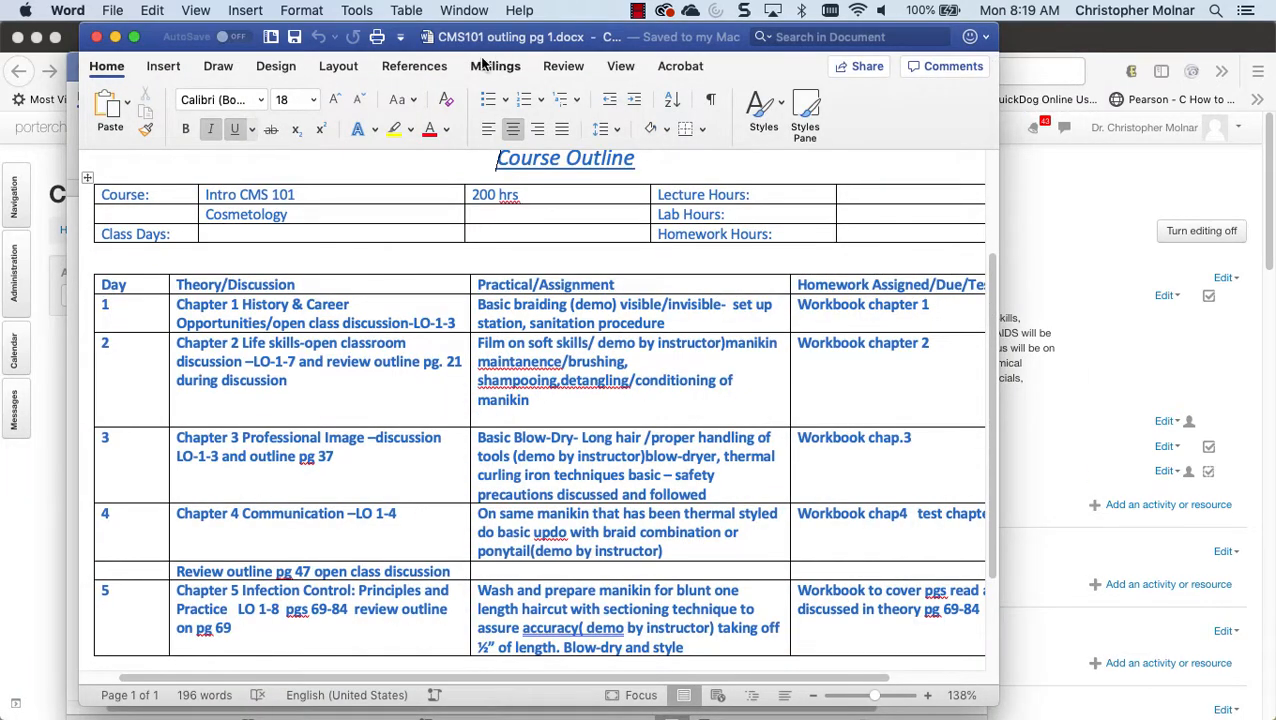
{"action": "left_click_drag", "start_coordinate": [497, 42], "coordinate": [567, 41]}
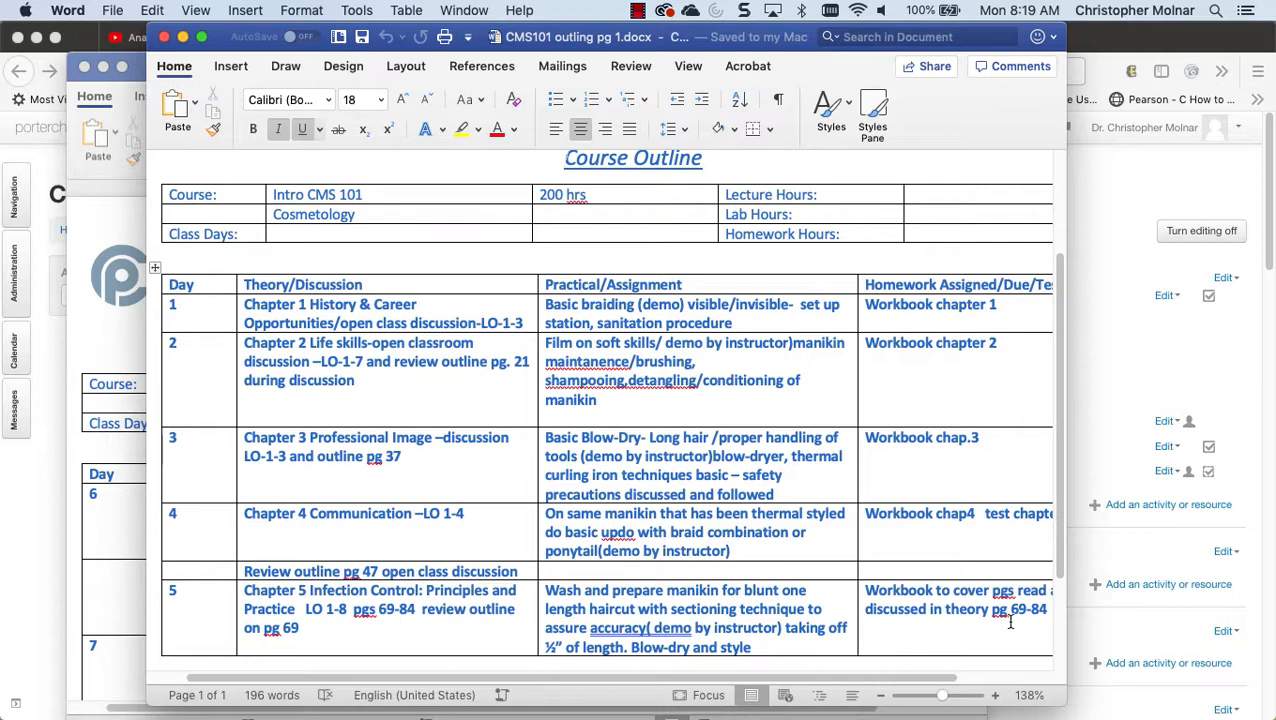
{"action": "left_click_drag", "start_coordinate": [1064, 681], "coordinate": [1194, 681]}
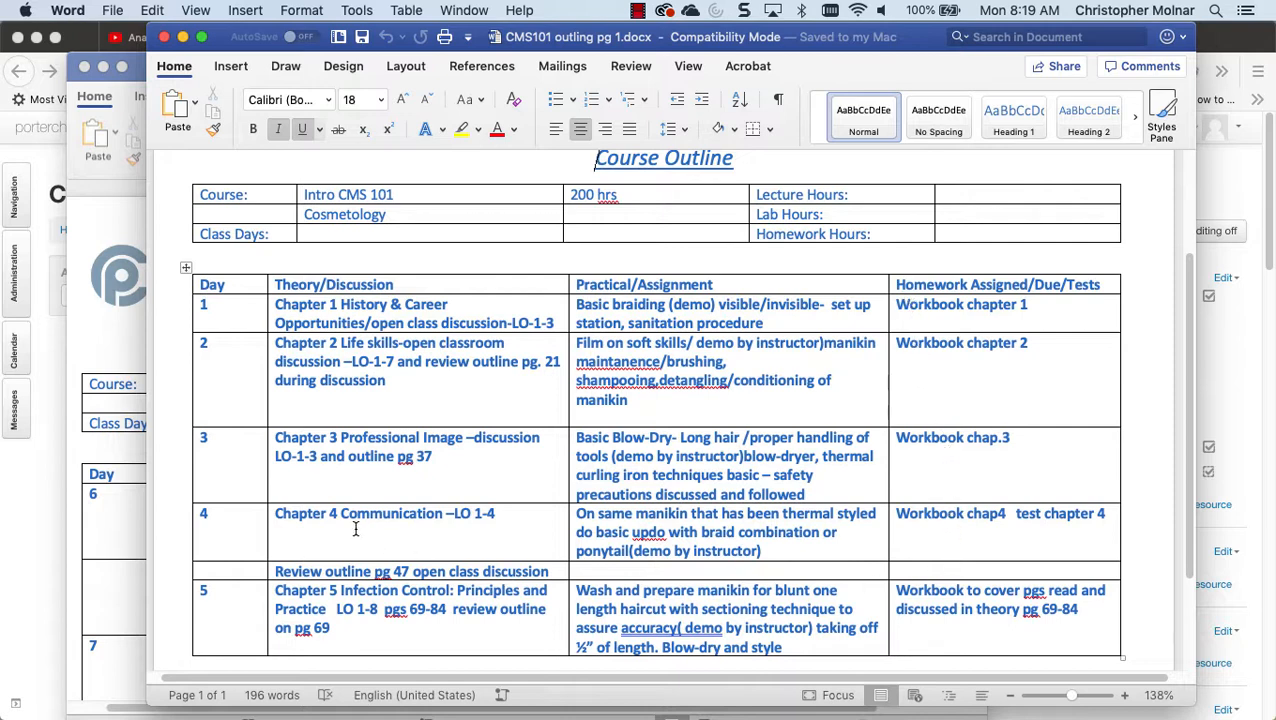
{"action": "left_click_drag", "start_coordinate": [1016, 513], "coordinate": [1095, 517]}
{"action": "left_click", "coordinate": [1080, 513]}
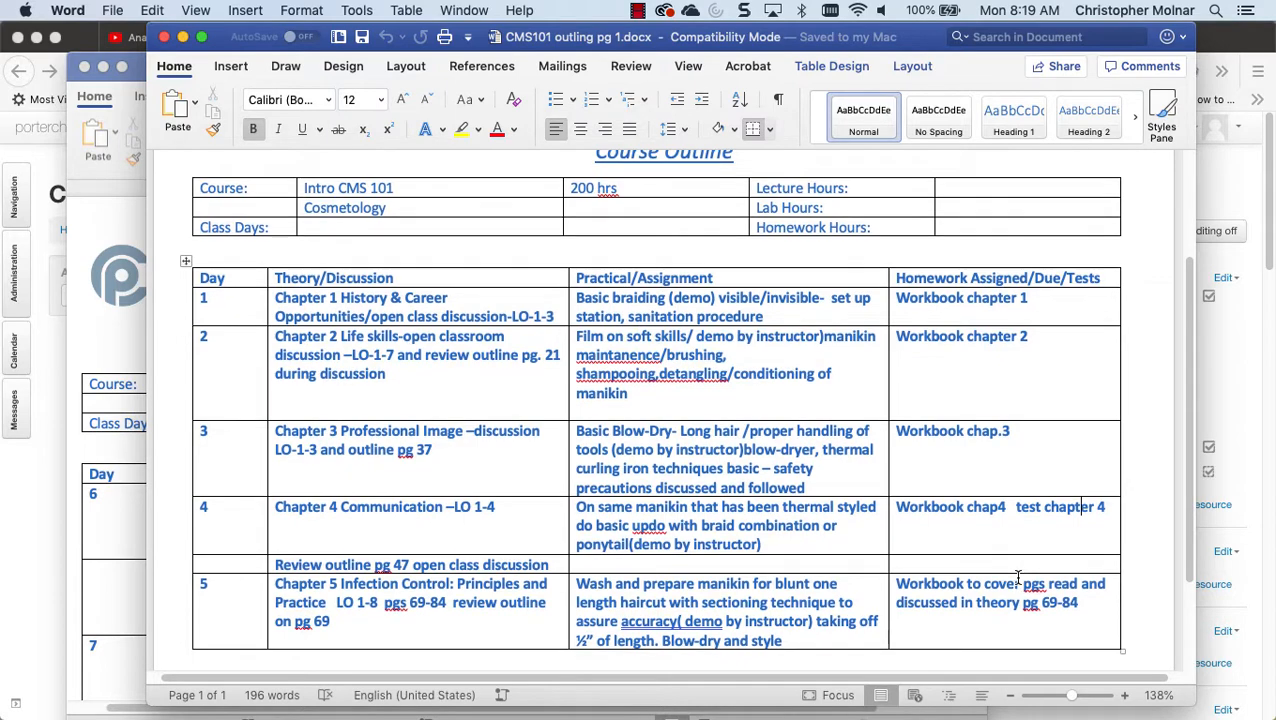
{"action": "scroll", "coordinate": [1018, 578], "scroll_direction": "down", "scroll_amount": 2}
{"action": "scroll", "coordinate": [1018, 578], "scroll_direction": "up", "scroll_amount": 3}
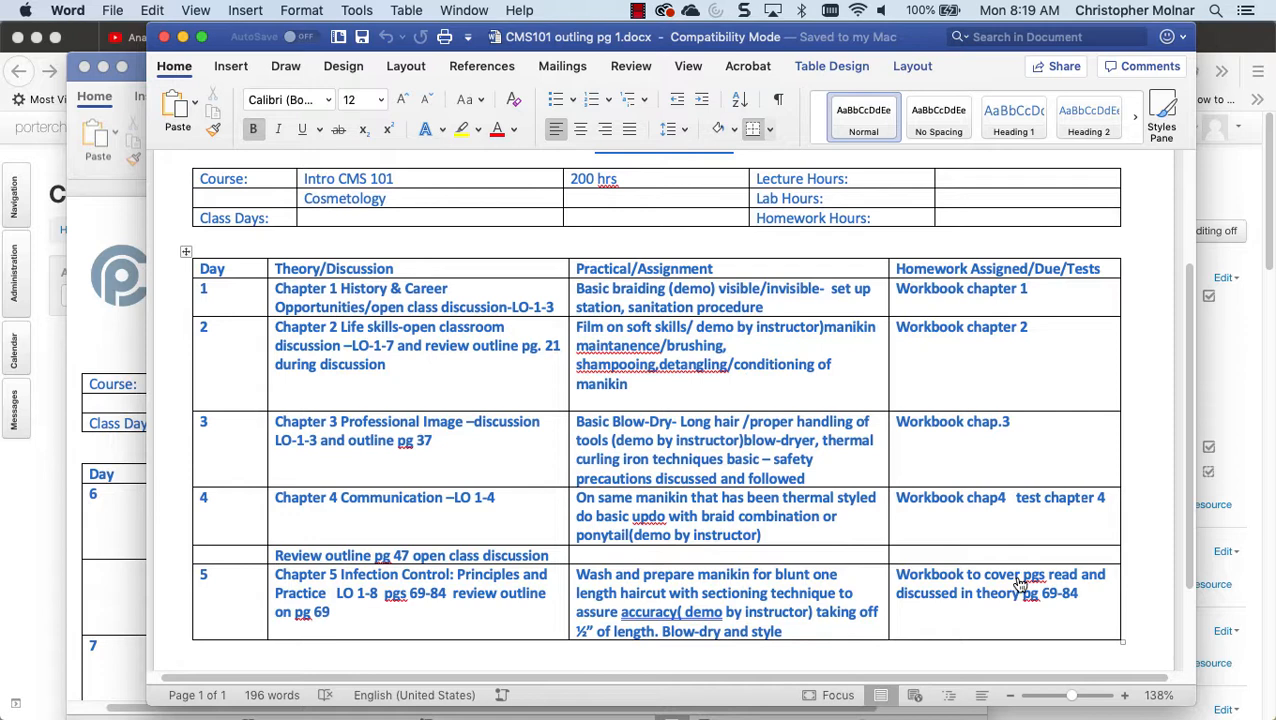
Step: Switch back to the course page in Firefox and add a new Assignment activity to Day 1: Chapter 1
{"action": "key", "text": "super+Tab"}
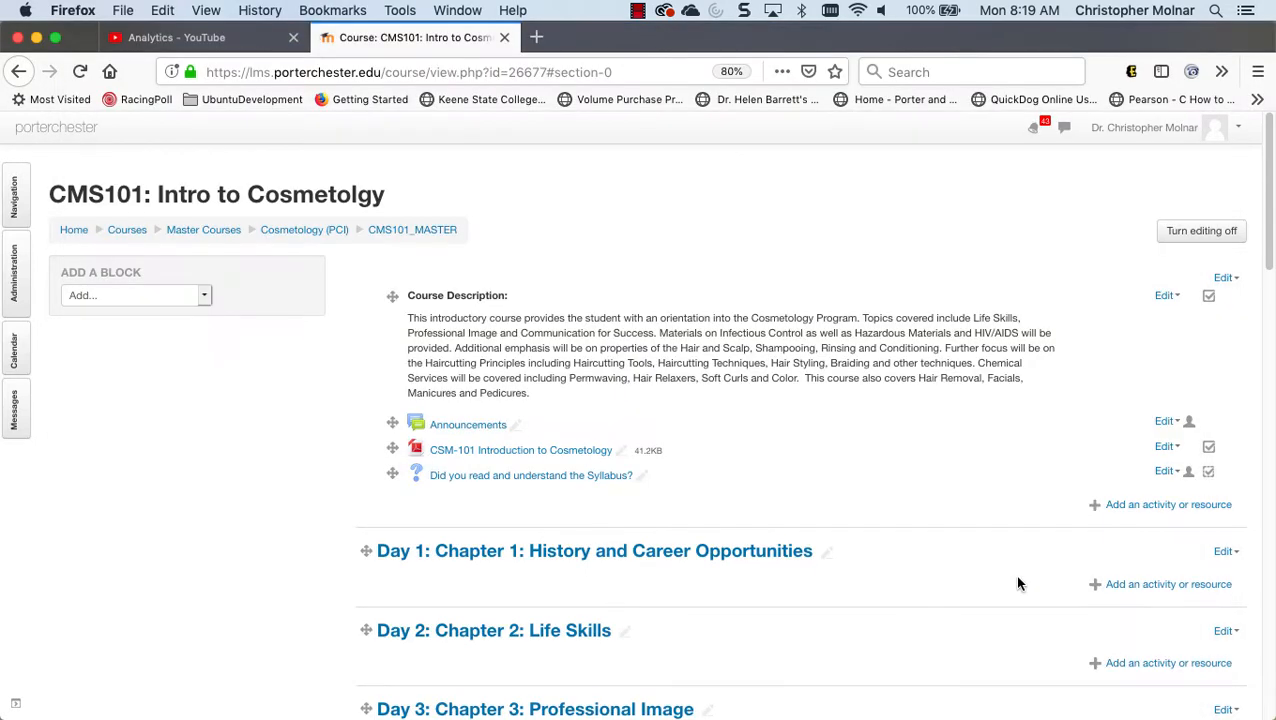
{"action": "scroll", "coordinate": [983, 524], "scroll_direction": "down", "scroll_amount": 5}
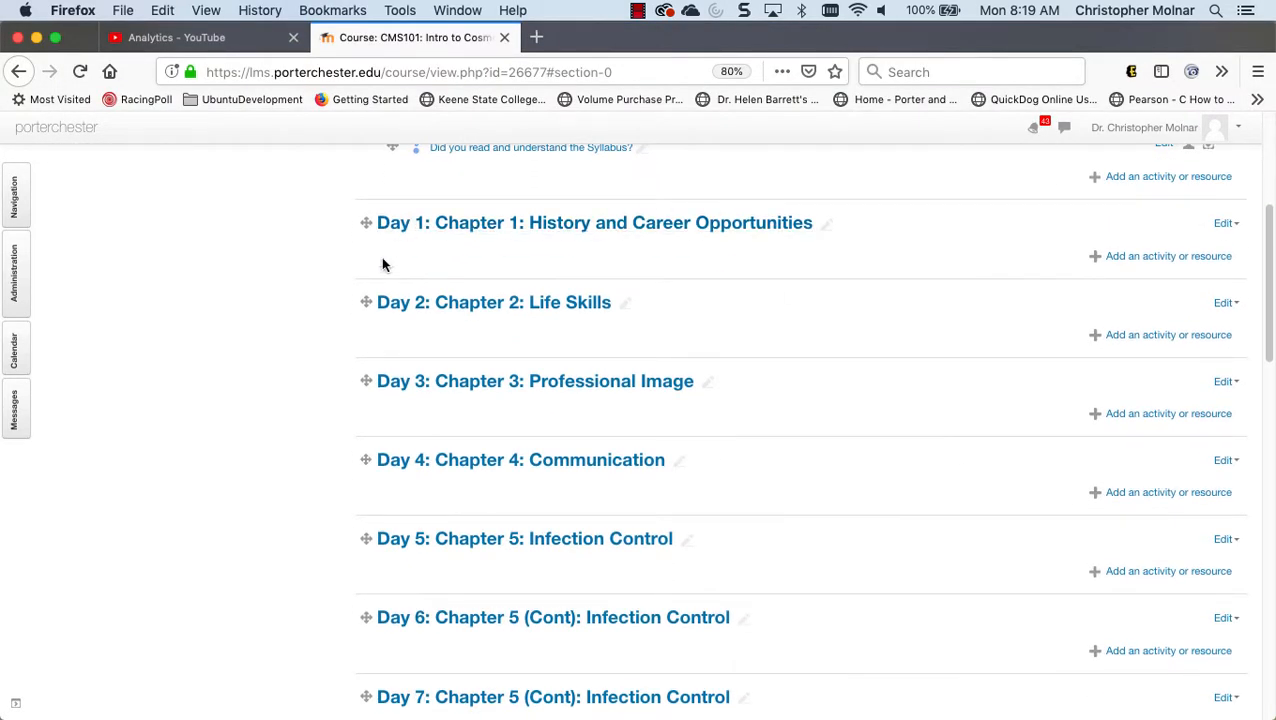
{"action": "left_click", "coordinate": [1158, 260]}
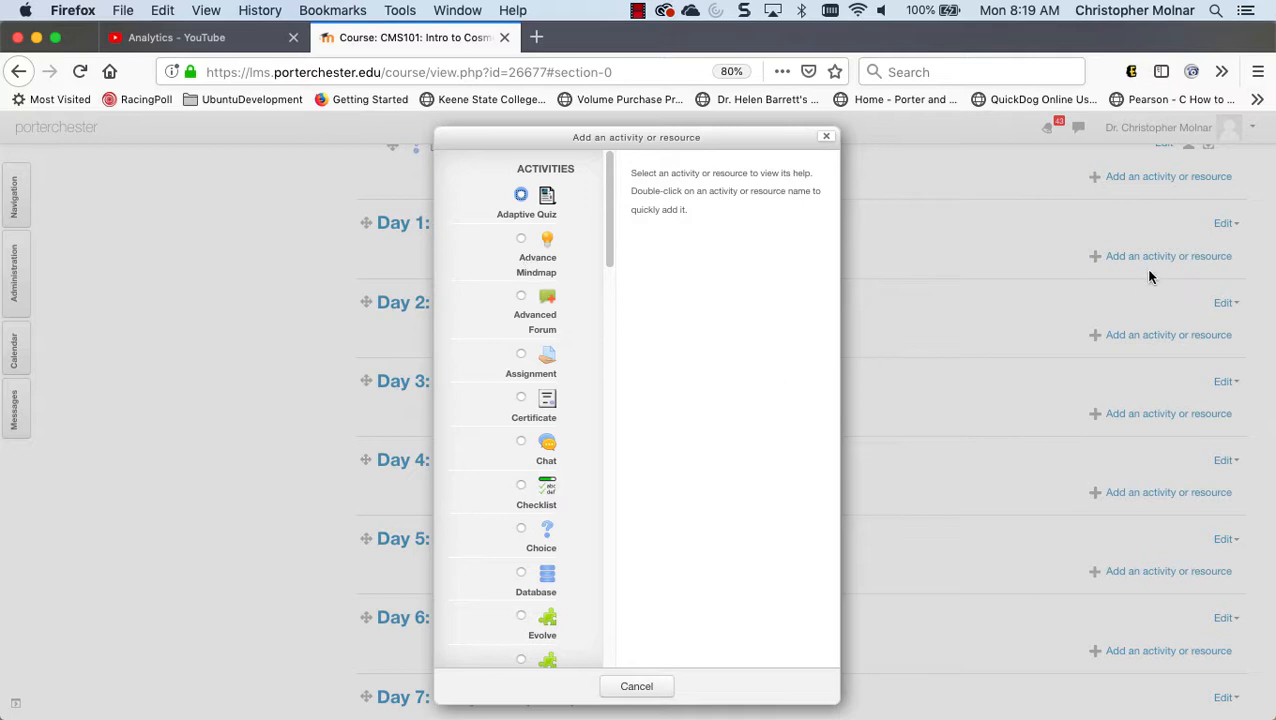
{"action": "left_click", "coordinate": [519, 364]}
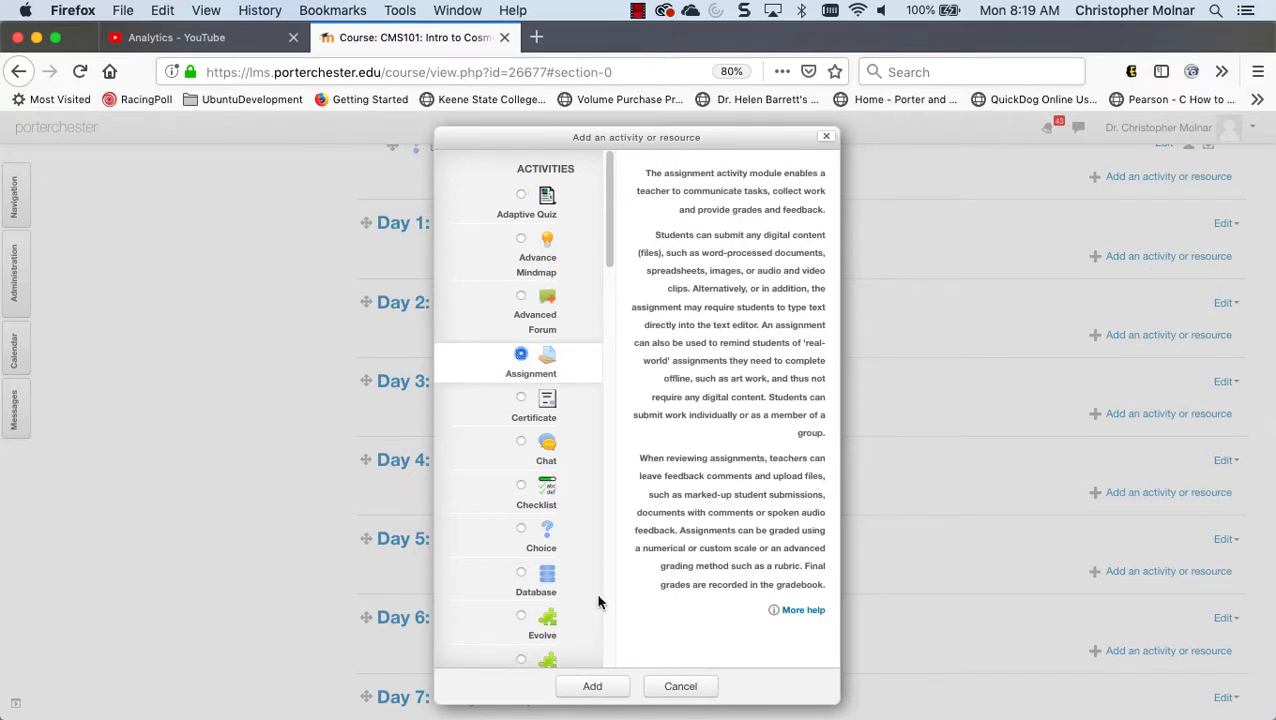
{"action": "left_click", "coordinate": [597, 686]}
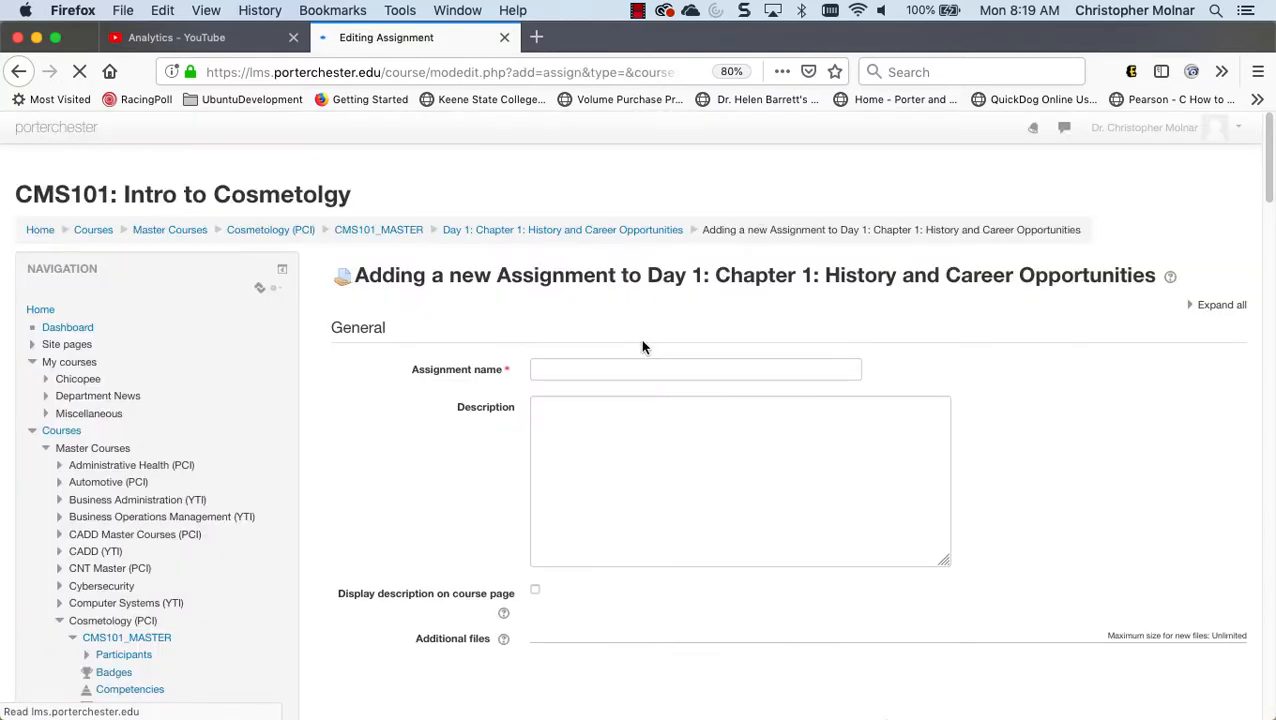
Step: Name the assignment "Homework: Workbook Chapter 1" and enter the description "Read Chapter 1 and complete chapter 1 workbook."
{"action": "left_click", "coordinate": [575, 372]}
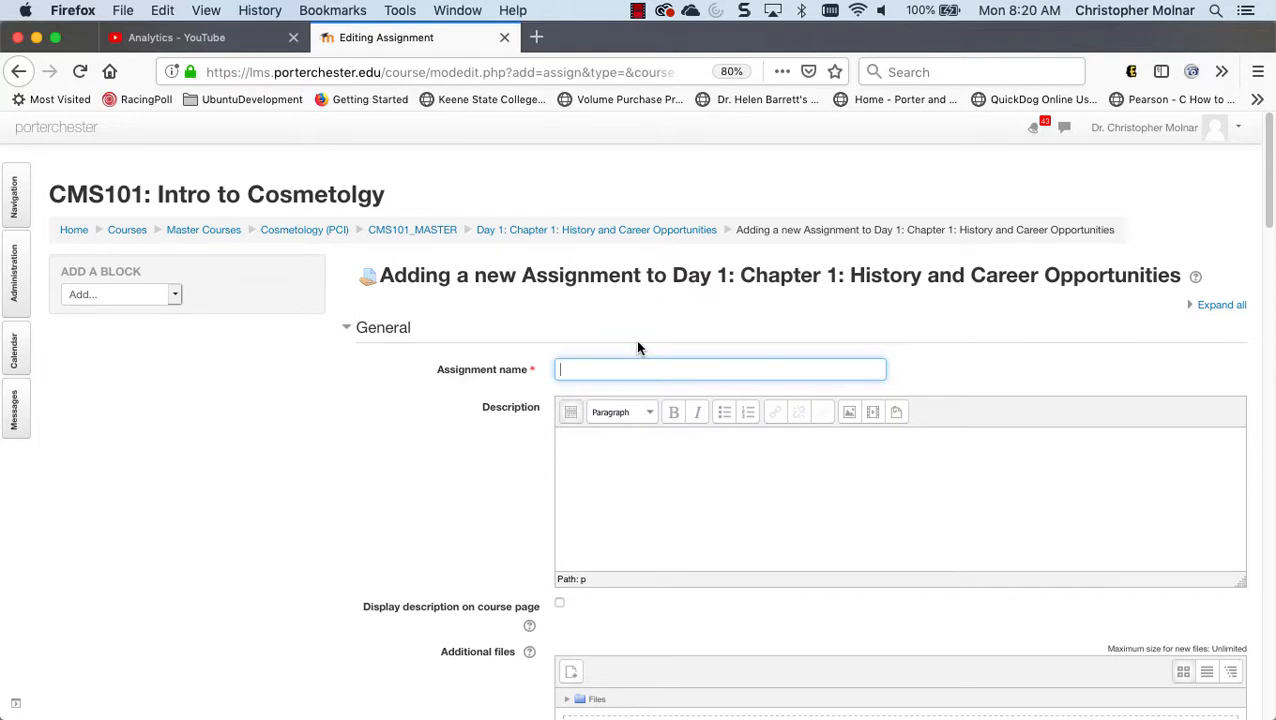
{"action": "type", "text": "Homework: Workbook Chapter 1"}
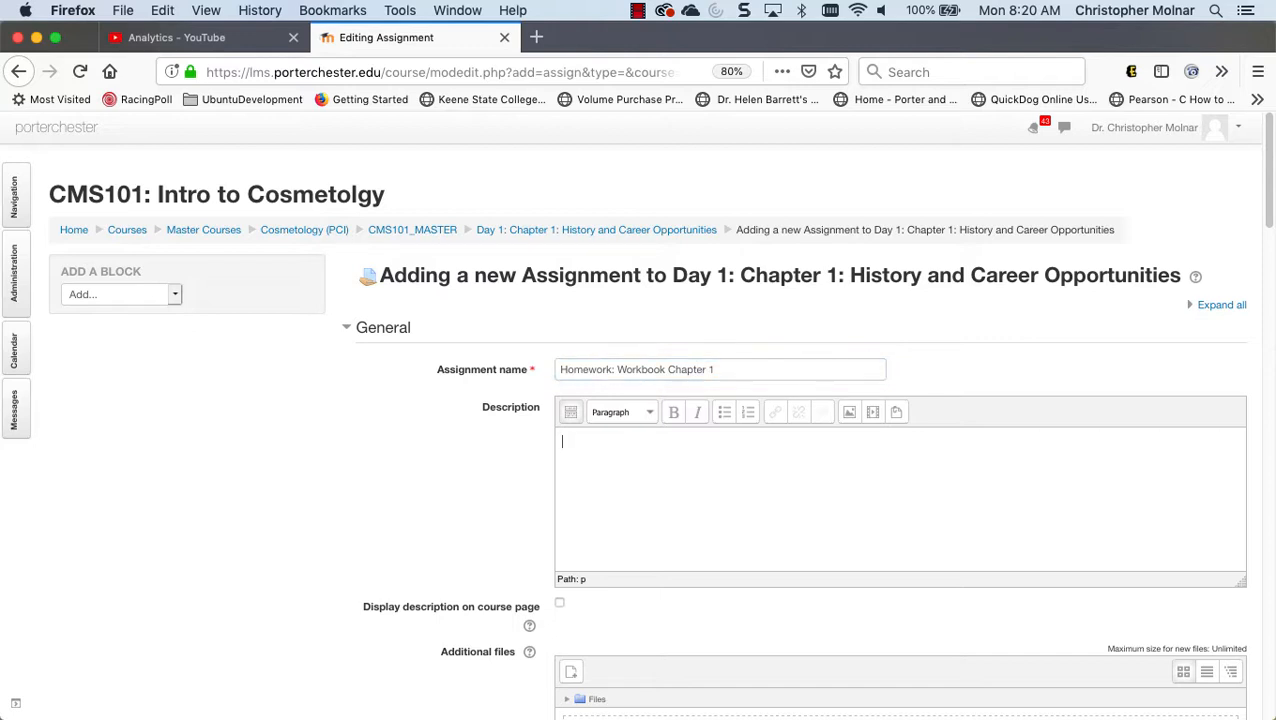
{"action": "type", "text": "Read Chapter 1 and complete chapte"}
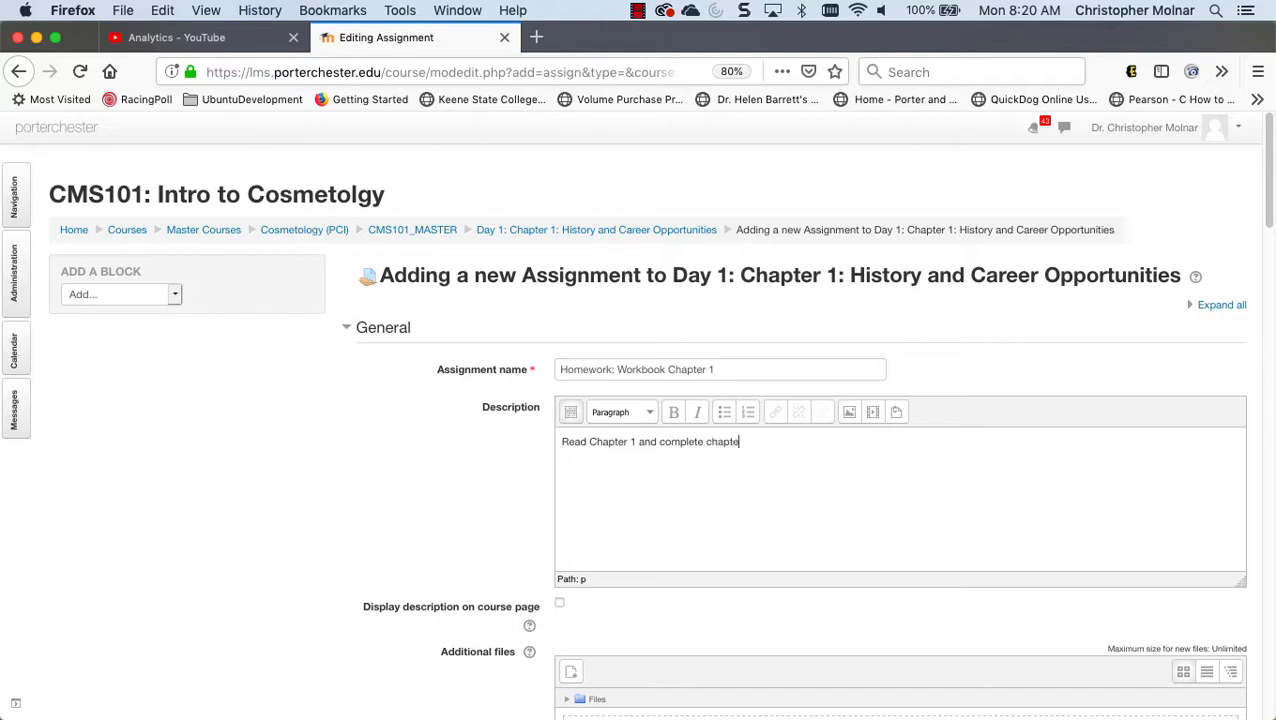
{"action": "type", "text": "r 1 workbook."}
Step: Set the assignment's maximum number of uploaded files to 20
{"action": "scroll", "coordinate": [350, 401], "scroll_direction": "down", "scroll_amount": 5}
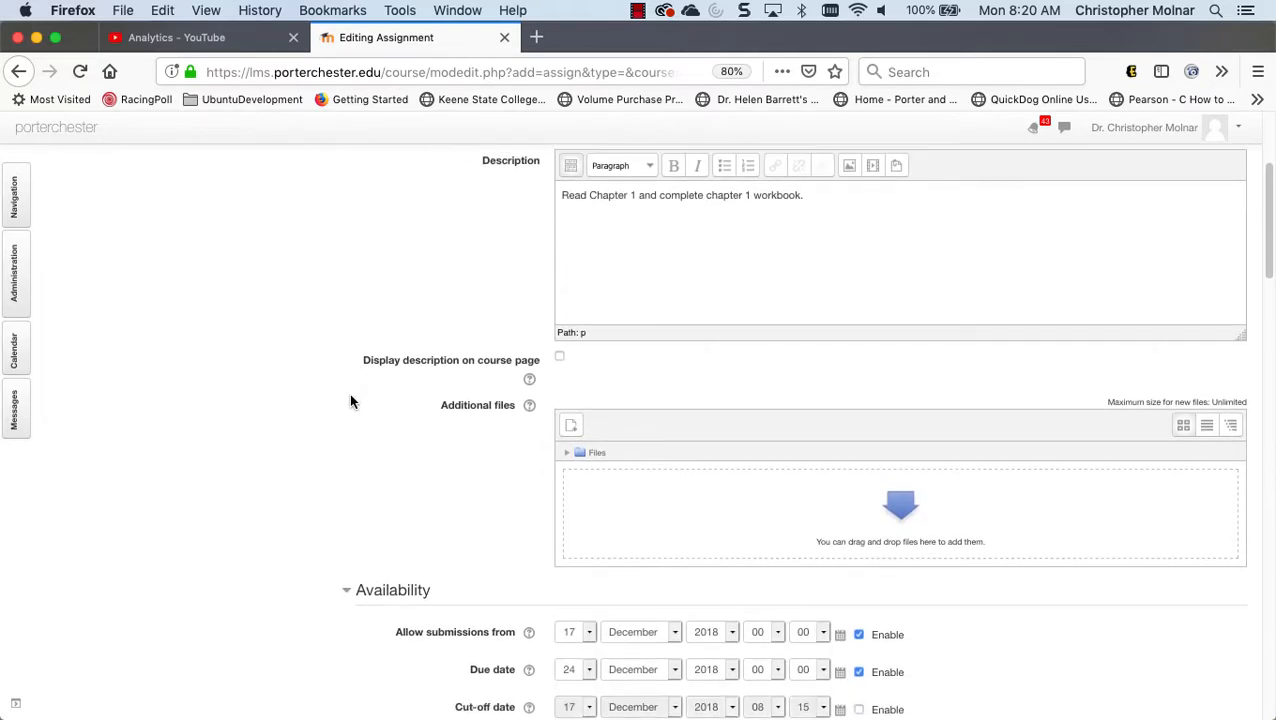
{"action": "scroll", "coordinate": [350, 401], "scroll_direction": "down", "scroll_amount": 5}
{"action": "scroll", "coordinate": [356, 383], "scroll_direction": "down", "scroll_amount": 2}
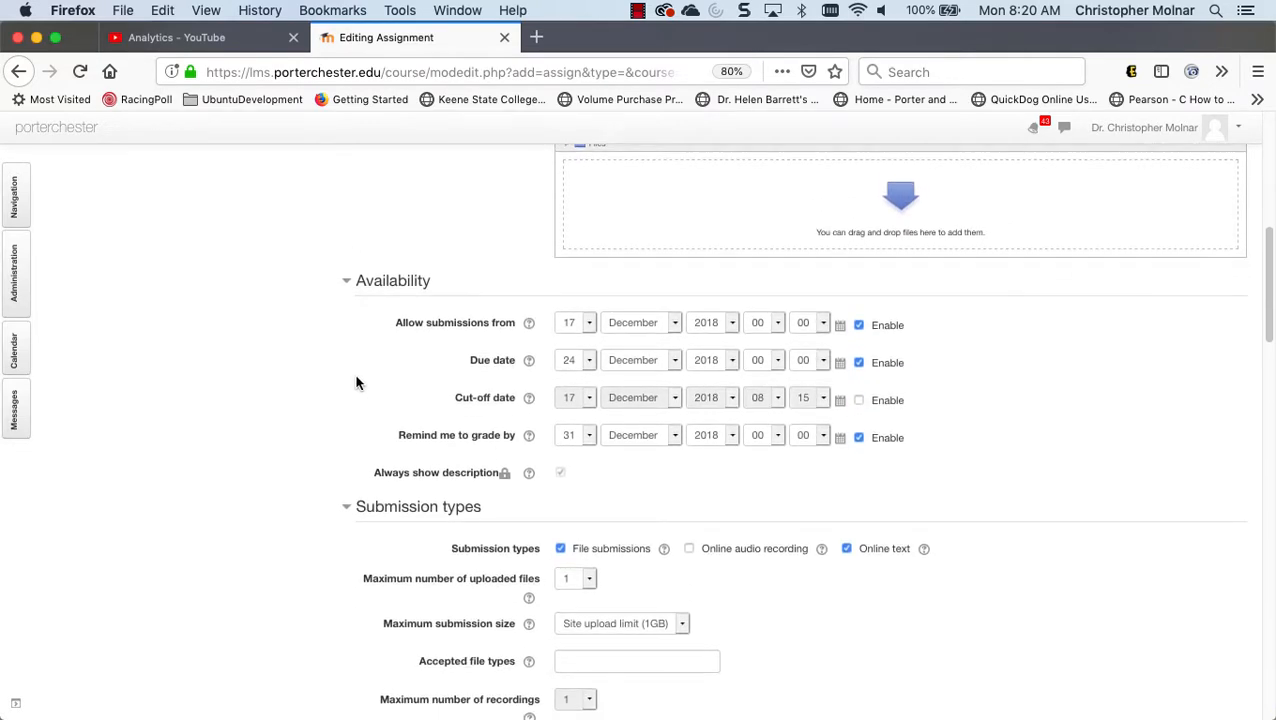
{"action": "scroll", "coordinate": [518, 374], "scroll_direction": "down", "scroll_amount": 3}
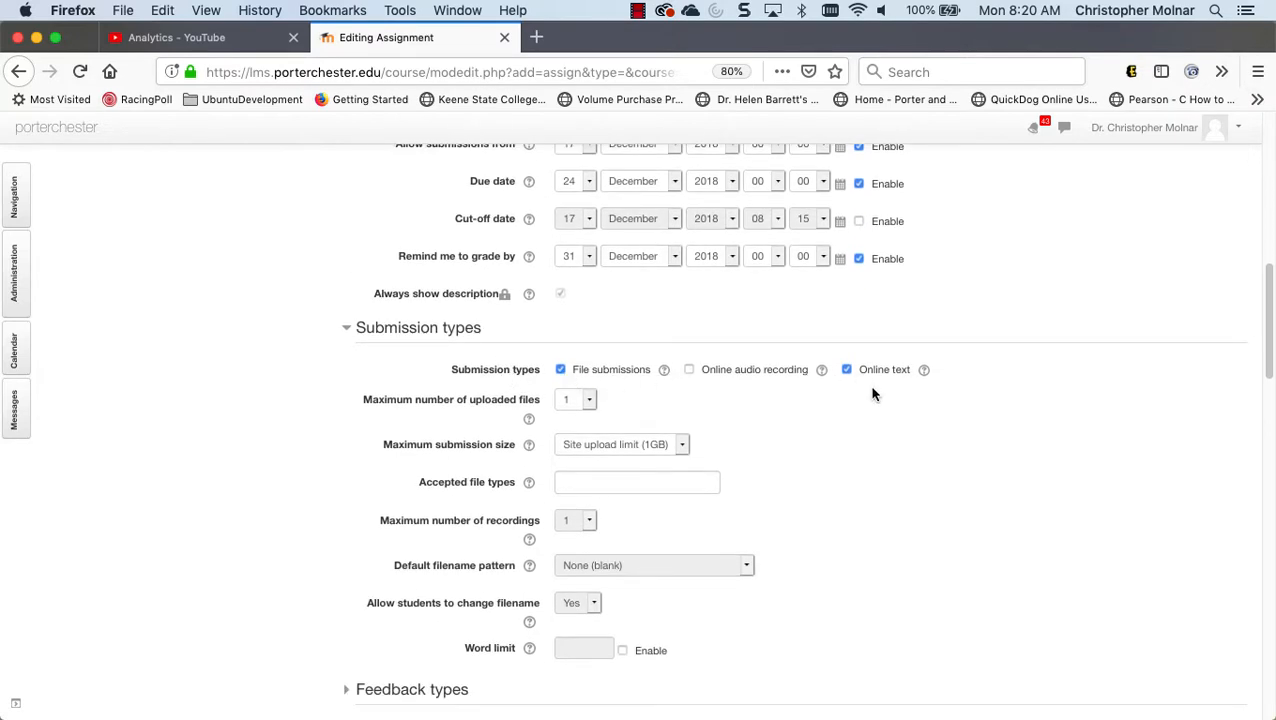
{"action": "scroll", "coordinate": [872, 394], "scroll_direction": "down", "scroll_amount": 2}
{"action": "scroll", "coordinate": [872, 394], "scroll_direction": "down", "scroll_amount": 2}
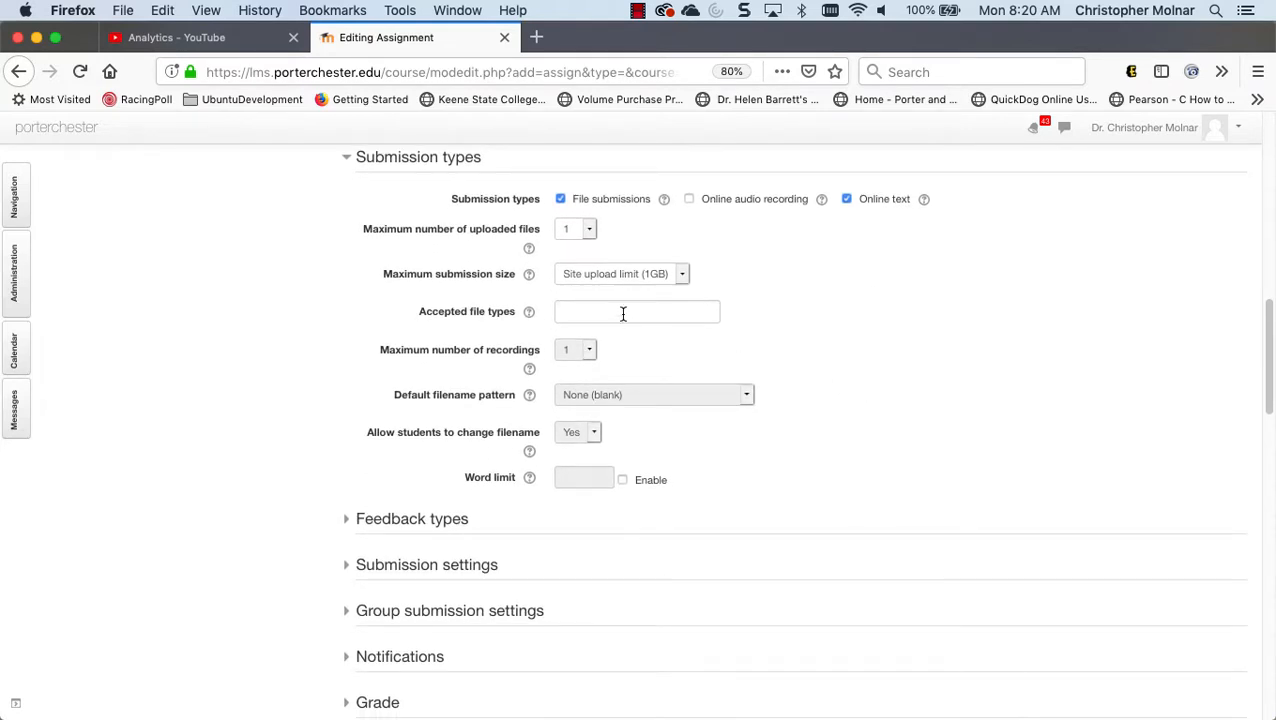
{"action": "left_click", "coordinate": [588, 236]}
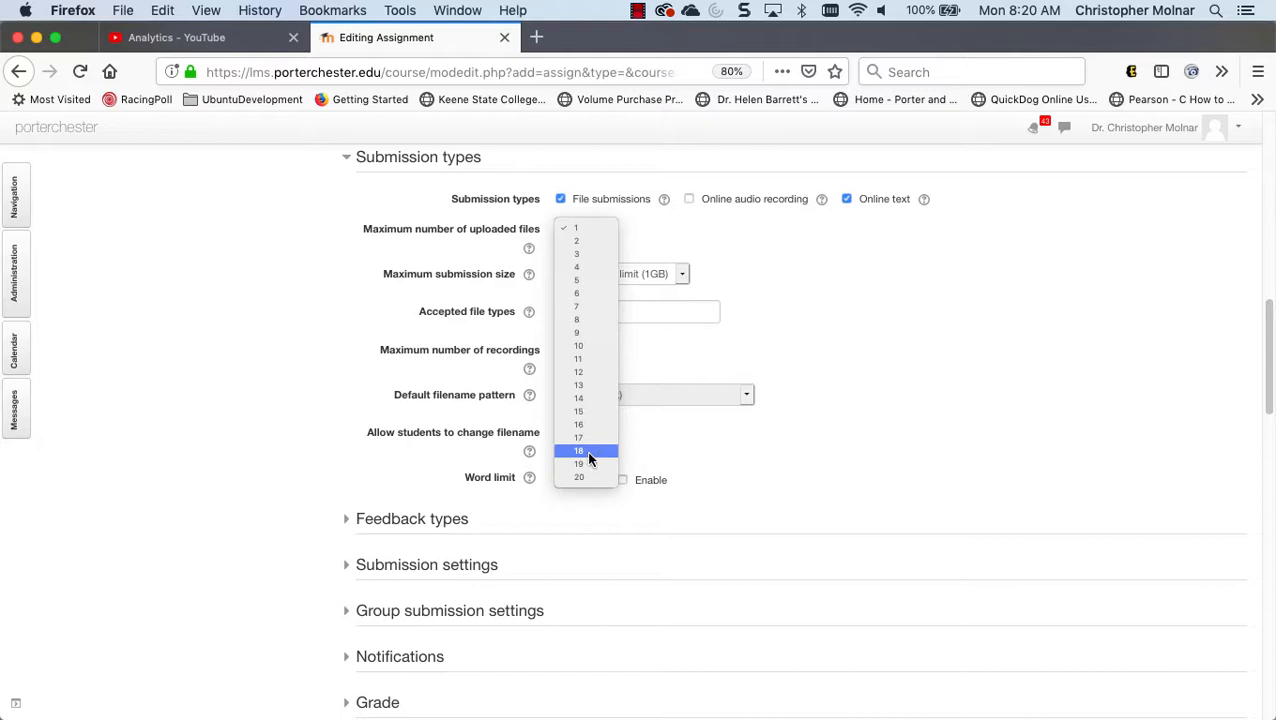
{"action": "left_click", "coordinate": [577, 478]}
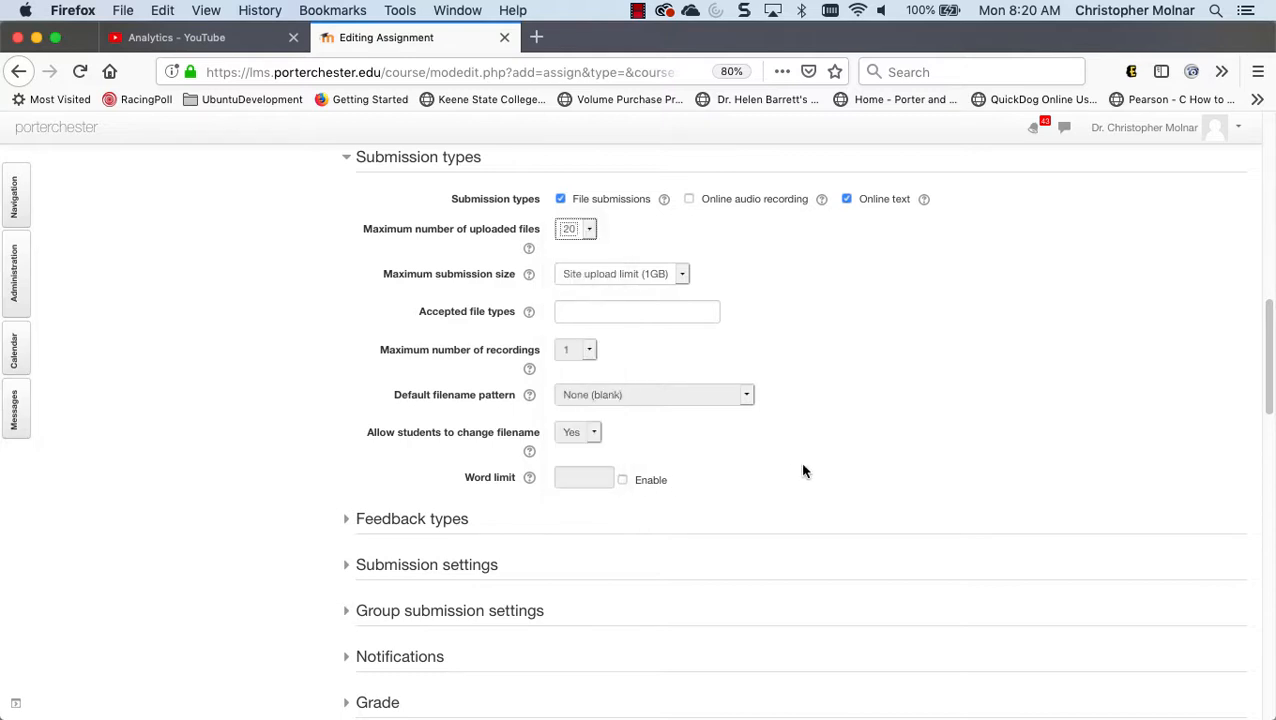
Step: Set completion tracking to "Show activity as complete when conditions are met" and save the assignment, returning to the course
{"action": "scroll", "coordinate": [802, 466], "scroll_direction": "down", "scroll_amount": 3}
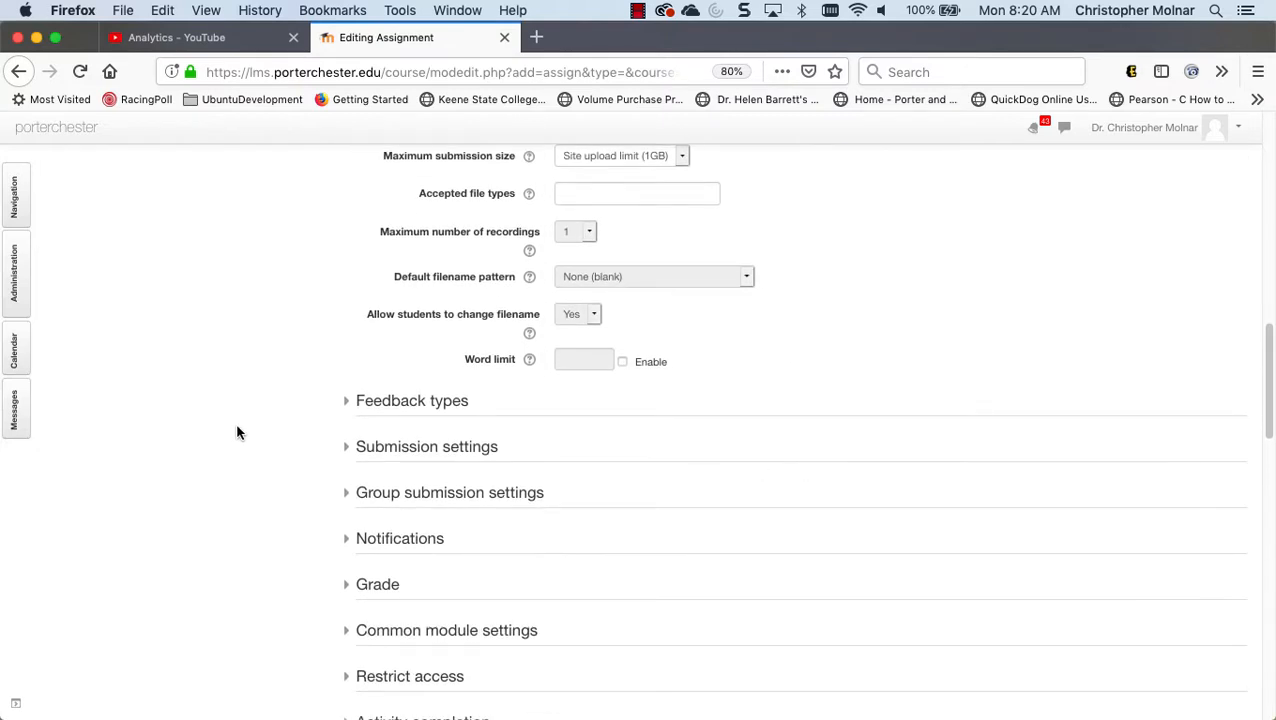
{"action": "scroll", "coordinate": [355, 573], "scroll_direction": "down", "scroll_amount": 1}
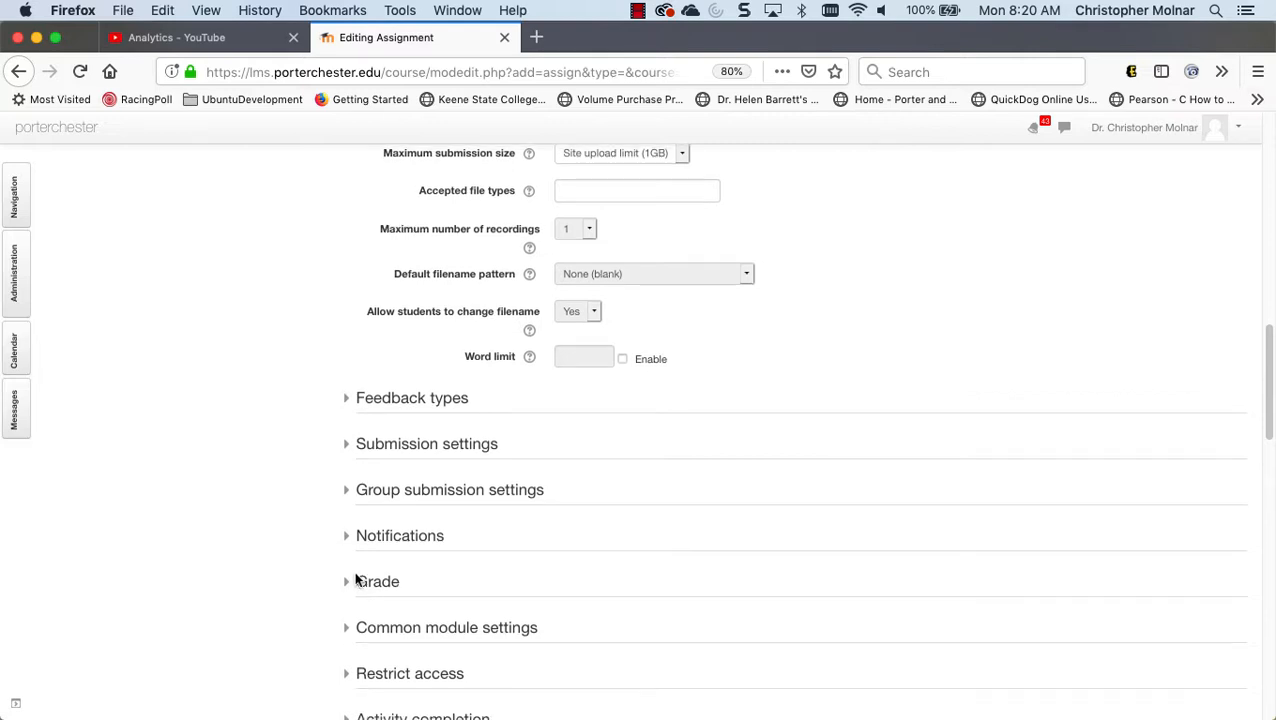
{"action": "scroll", "coordinate": [355, 578], "scroll_direction": "down", "scroll_amount": 3}
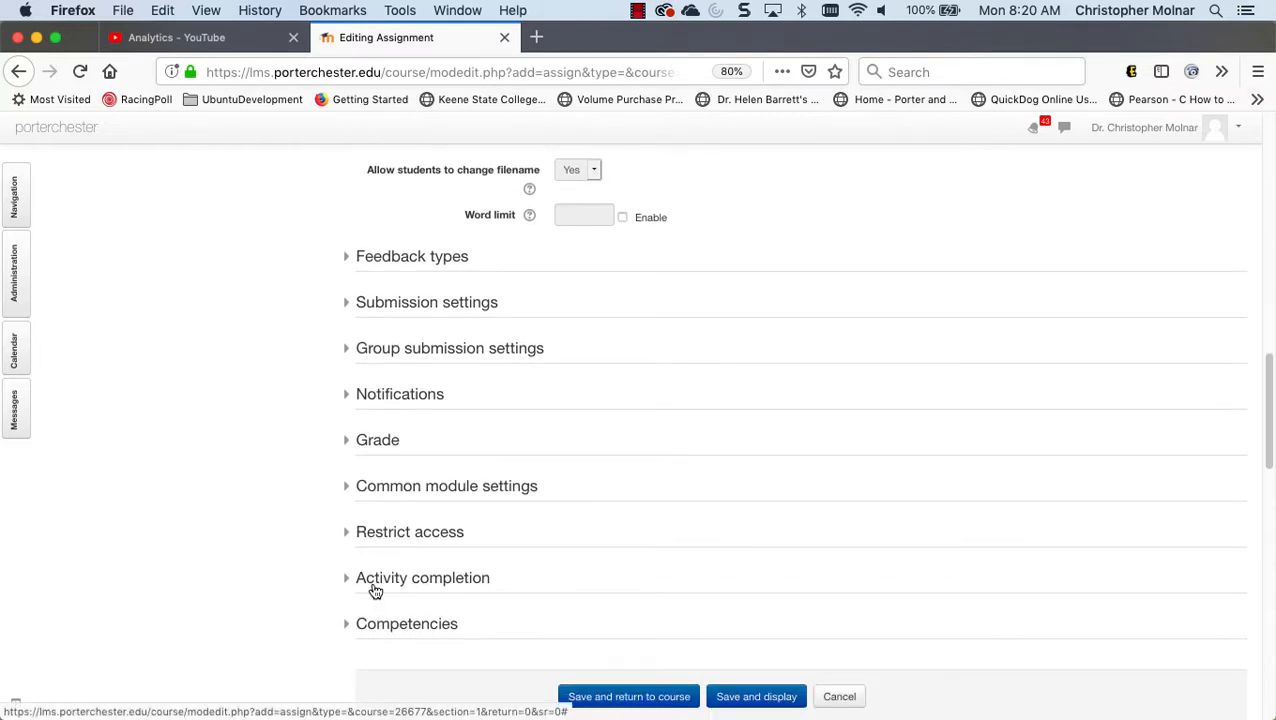
{"action": "left_click", "coordinate": [375, 590]}
{"action": "scroll", "coordinate": [363, 557], "scroll_direction": "down", "scroll_amount": 5}
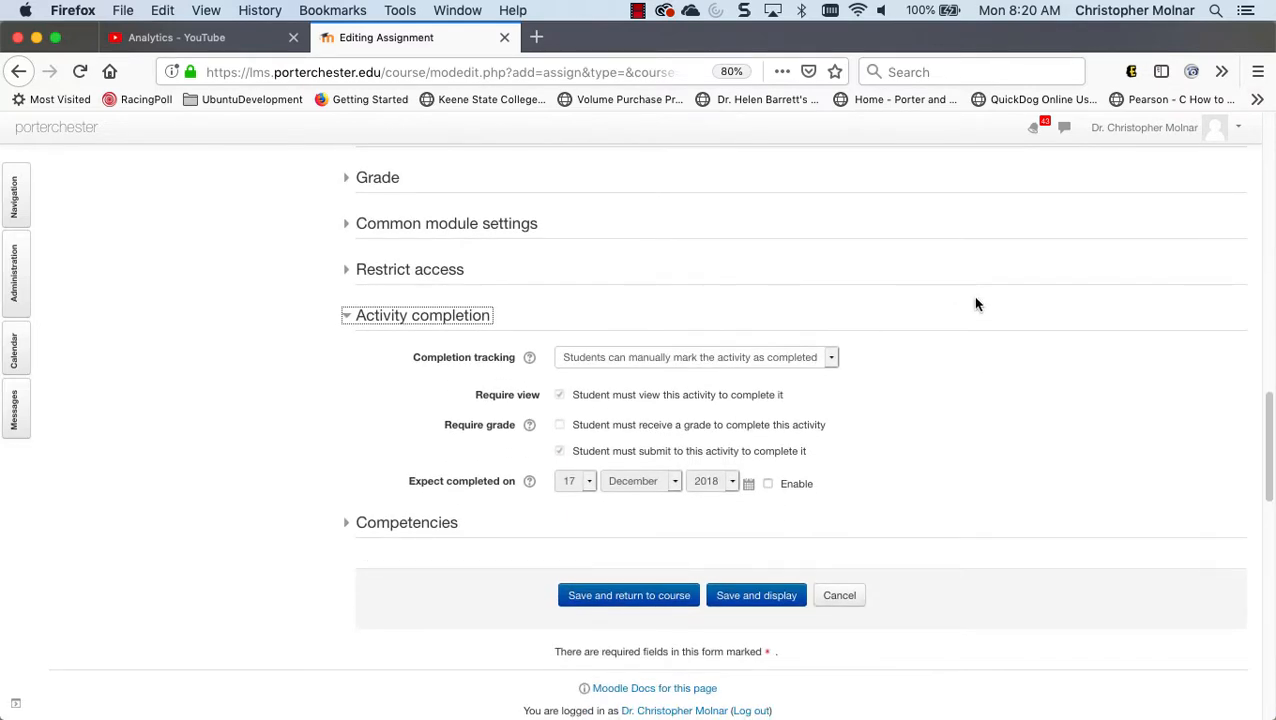
{"action": "left_click", "coordinate": [653, 364]}
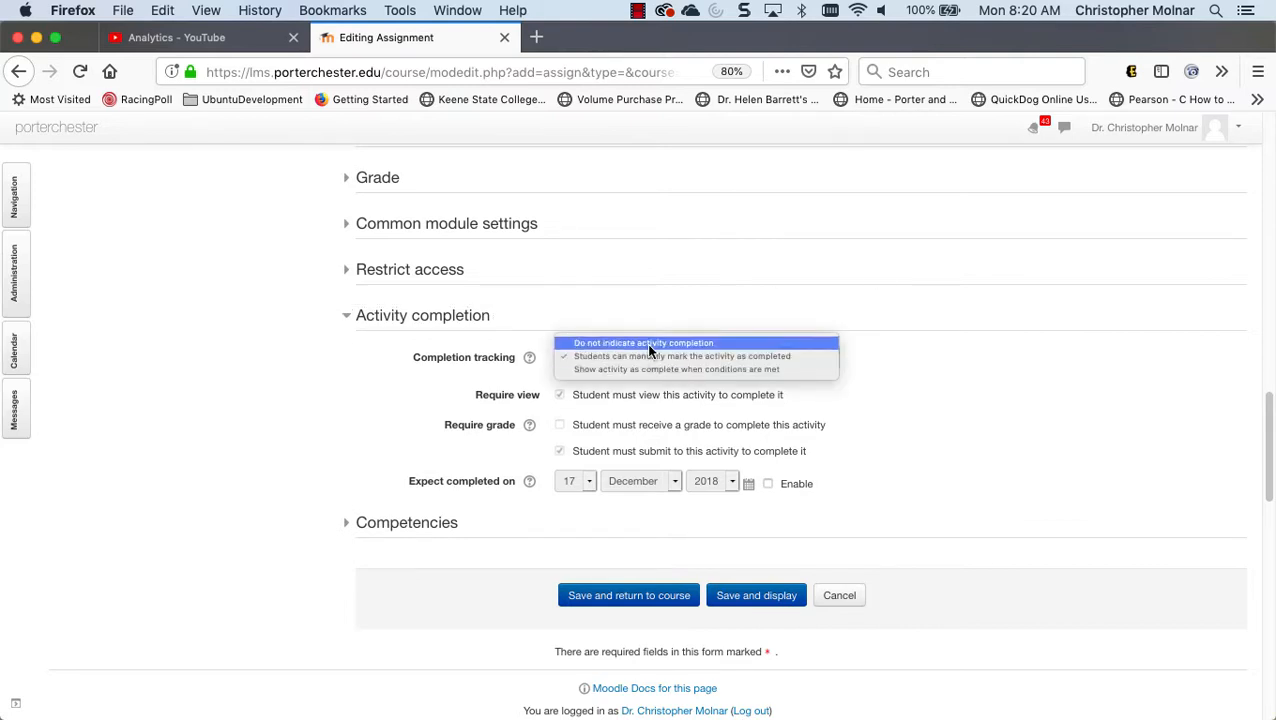
{"action": "left_click", "coordinate": [648, 369]}
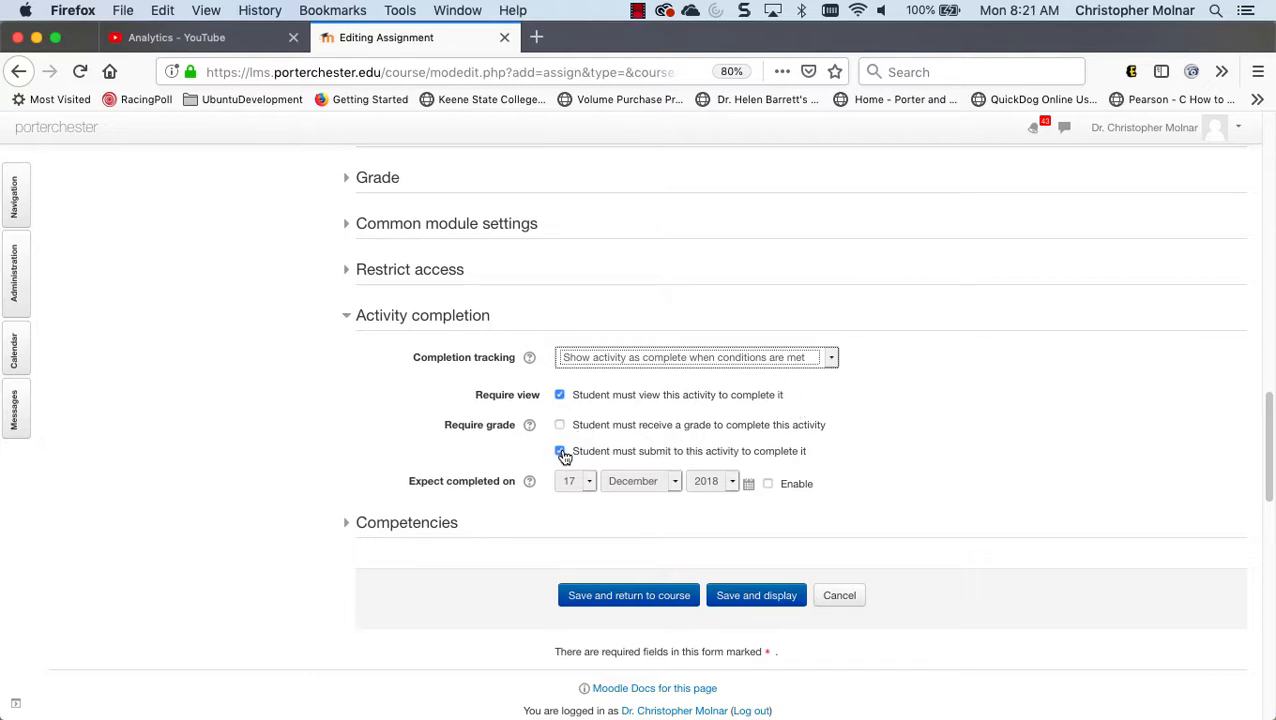
{"action": "left_click", "coordinate": [646, 597]}
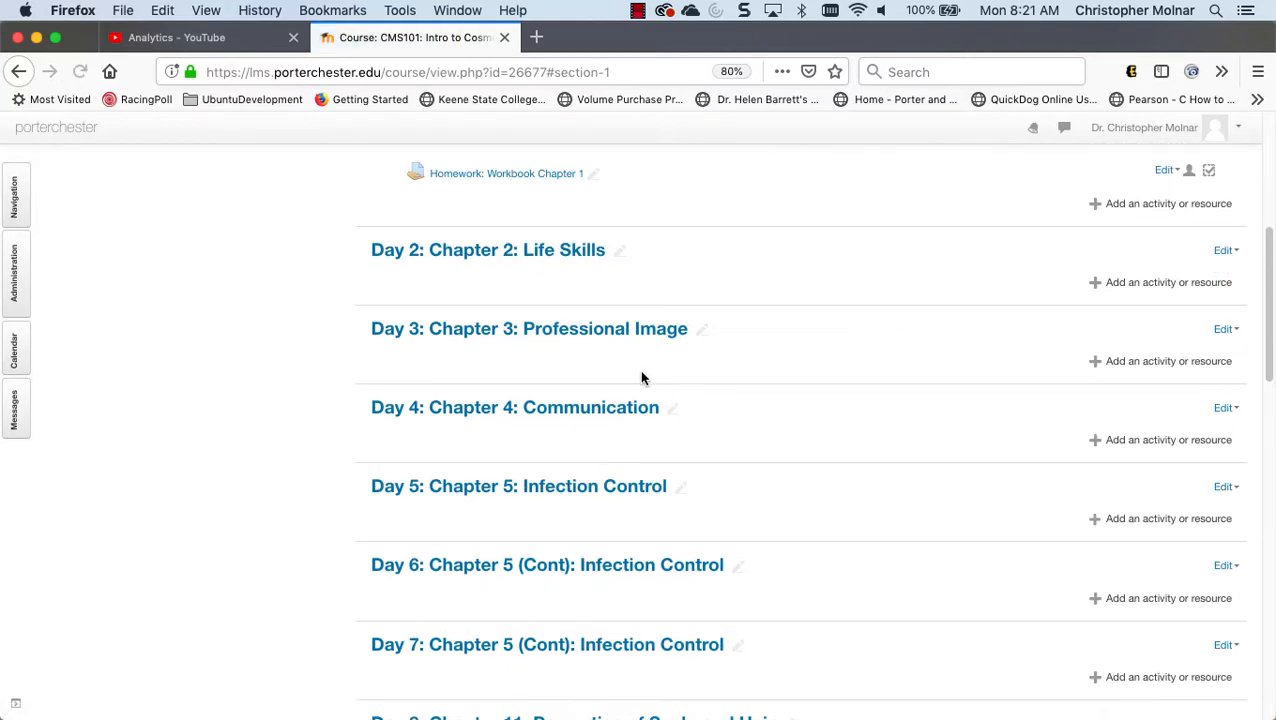
Step: Add a new Assignment activity to the Day 2: Chapter 2: Life Skills section
{"action": "scroll", "coordinate": [642, 378], "scroll_direction": "up", "scroll_amount": 3}
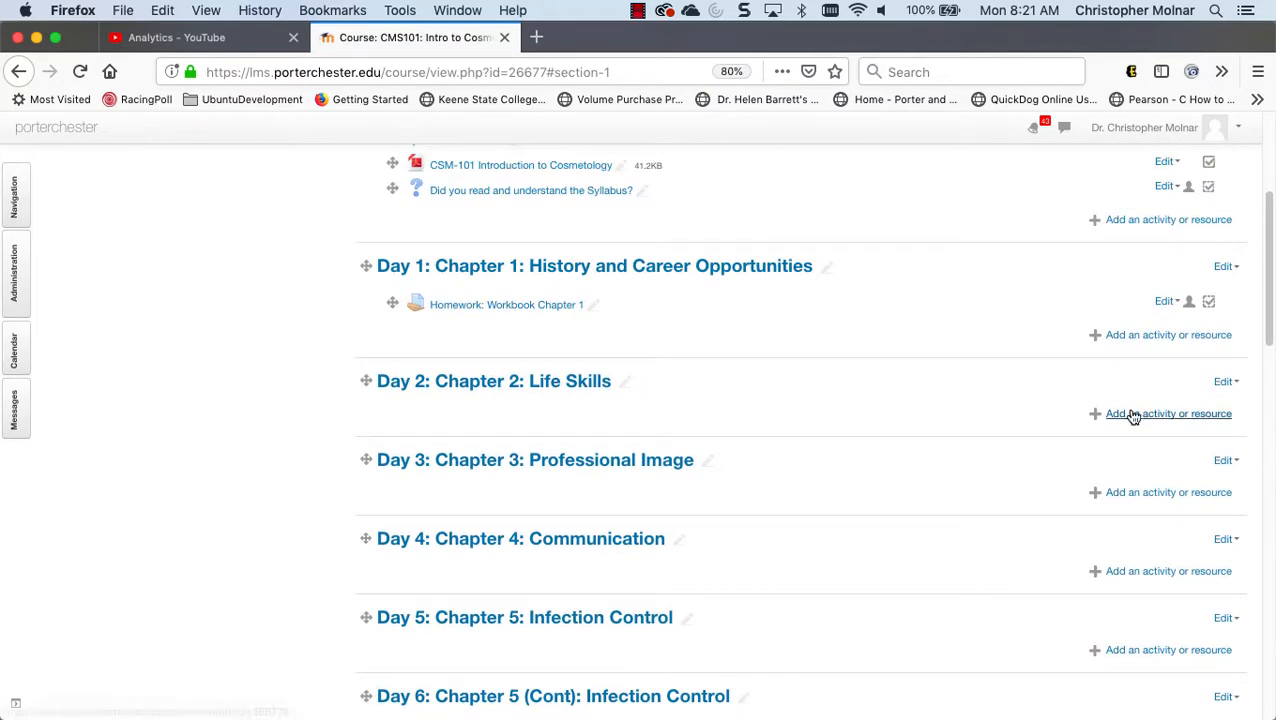
{"action": "left_click", "coordinate": [1133, 414]}
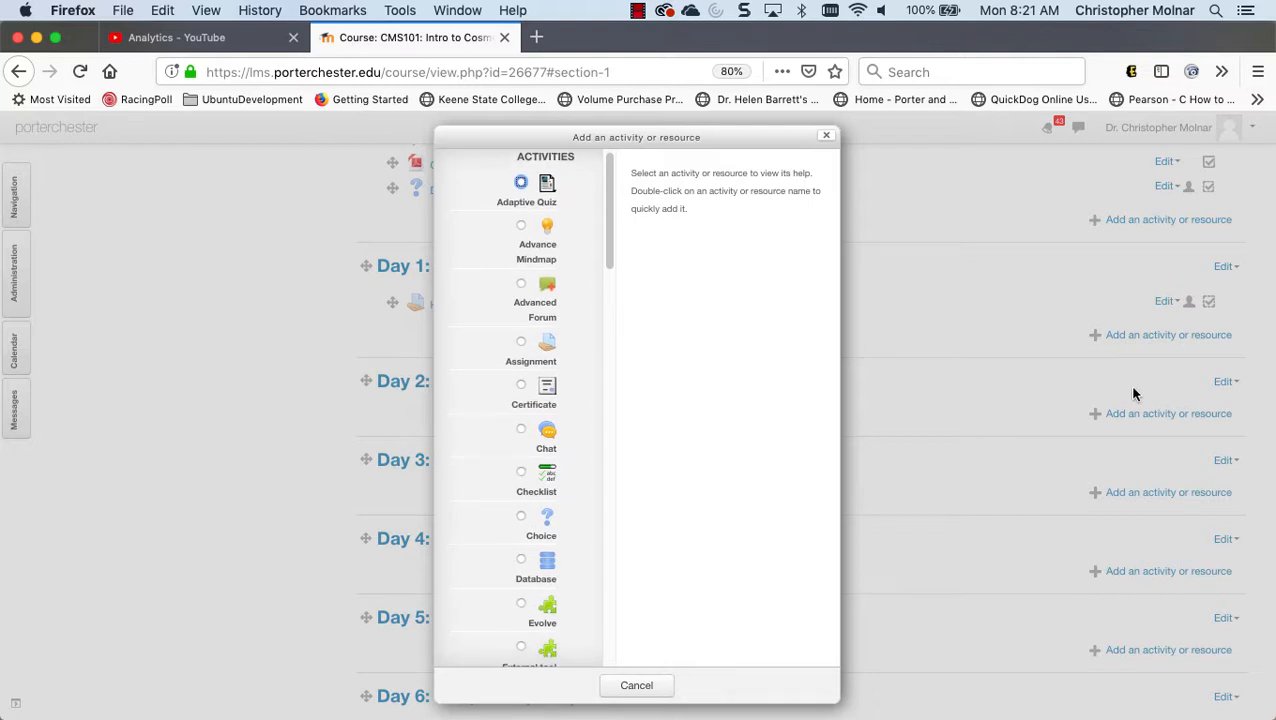
{"action": "left_click", "coordinate": [520, 348]}
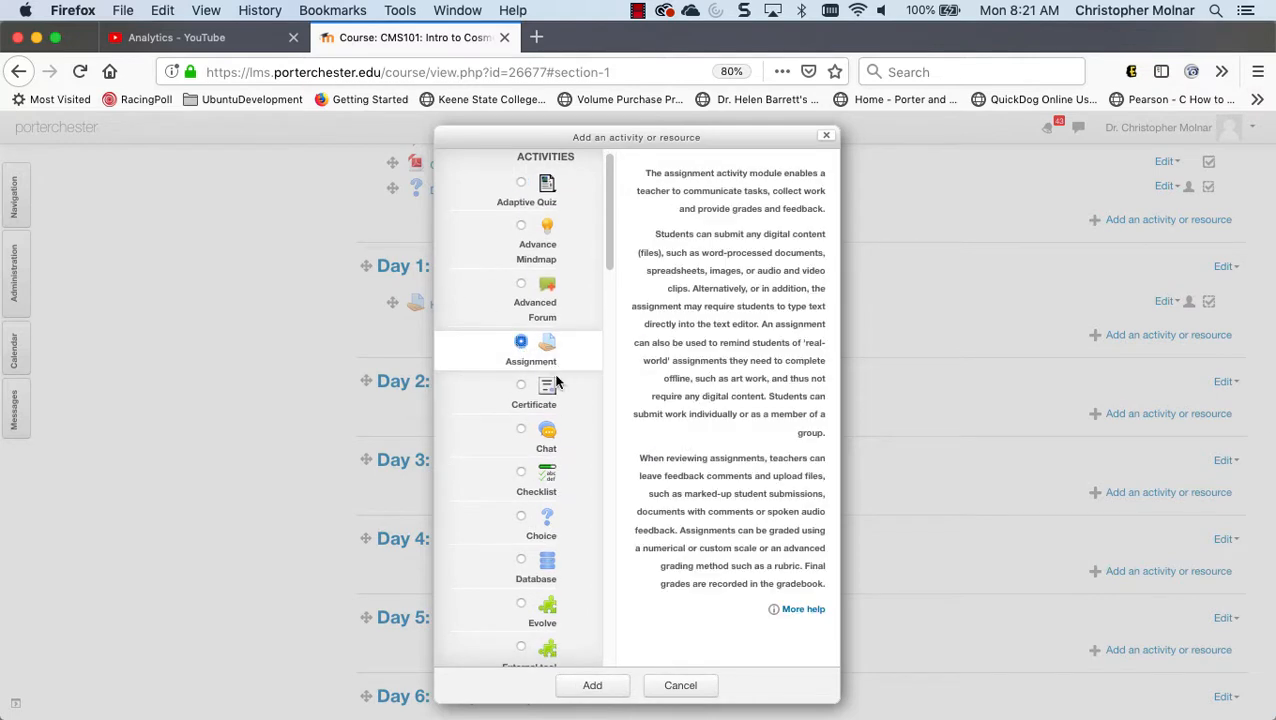
{"action": "left_click", "coordinate": [618, 685]}
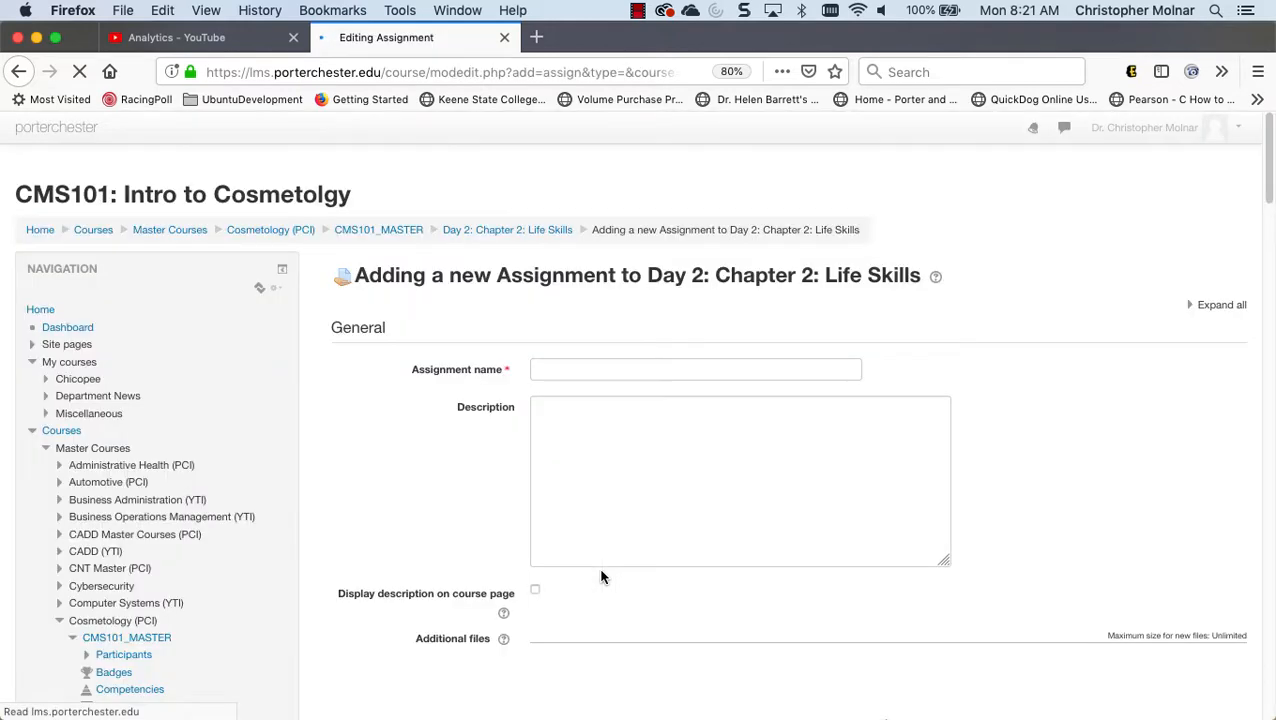
Step: Name the assignment "Homework: Workbook Chapter 2" and enter the description "Read chapter 2 and complete workbook"
{"action": "left_click", "coordinate": [601, 370]}
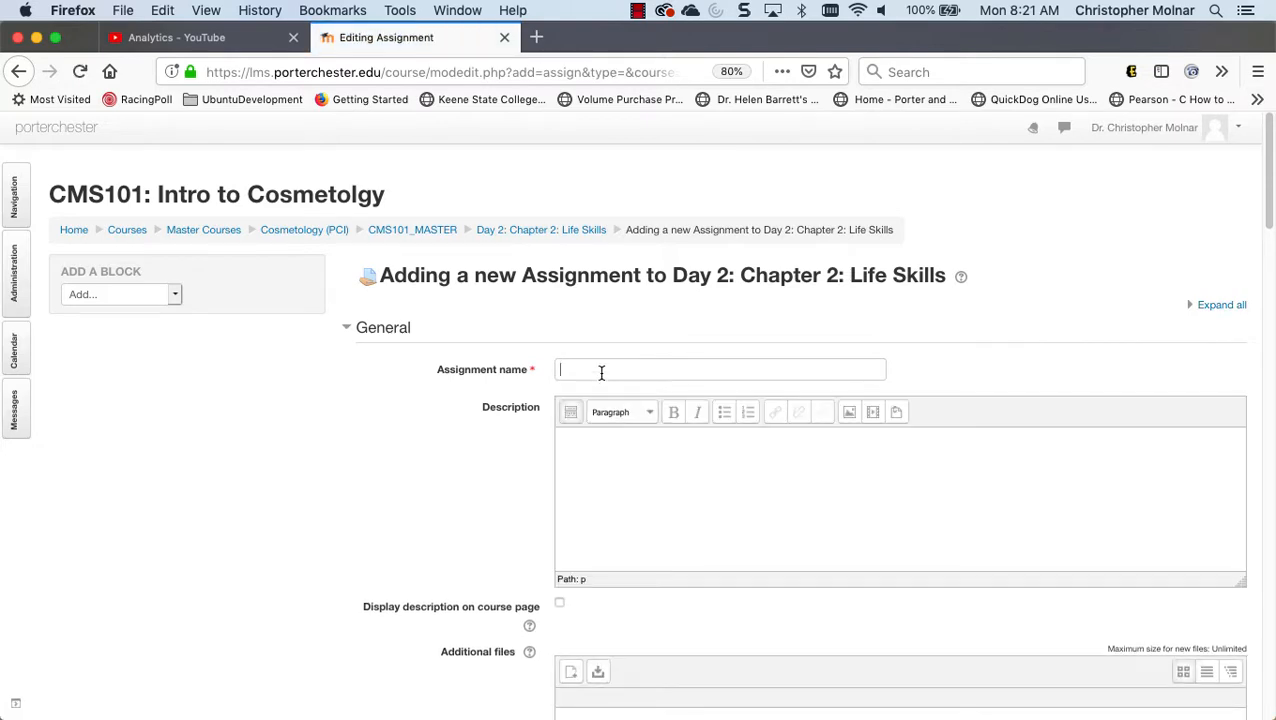
{"action": "type", "text": "Hanme"}
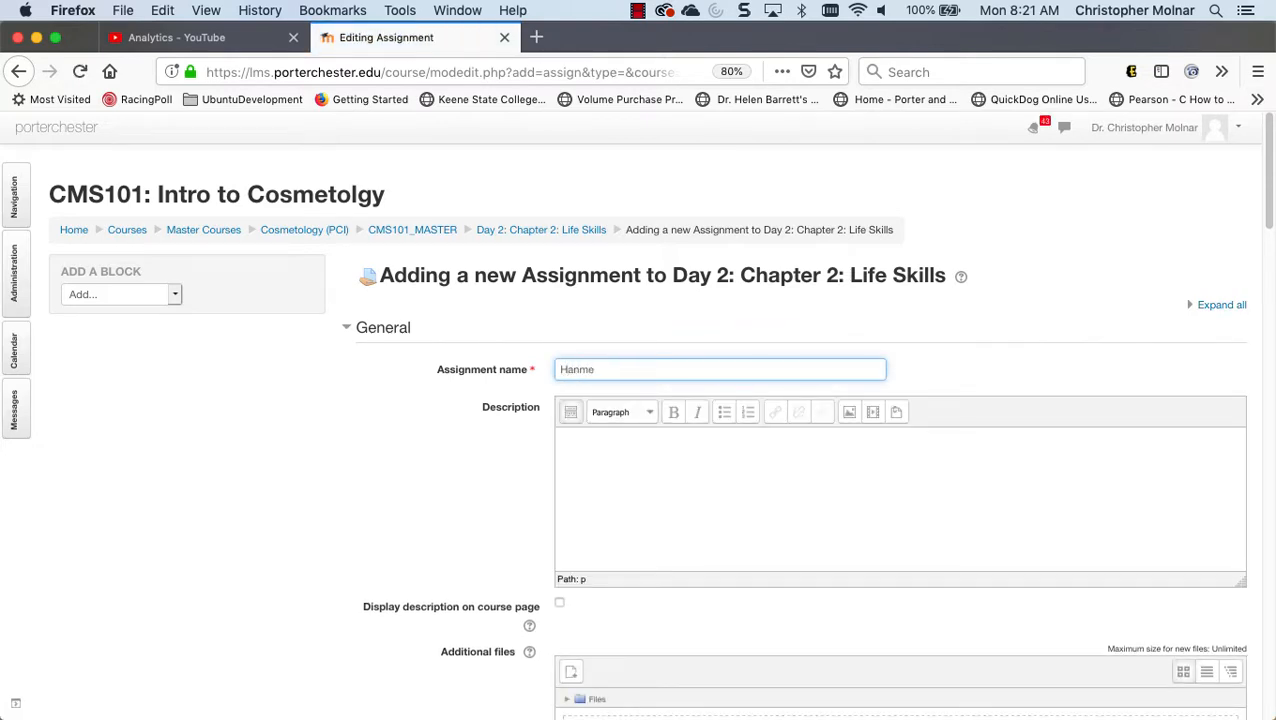
{"action": "key", "text": "BackSpace"}
{"action": "key", "text": "BackSpace"}
{"action": "key", "text": "BackSpace"}
{"action": "key", "text": "BackSpace"}
{"action": "key", "text": "BackSpace"}
{"action": "type", "text": "Homewor"}
{"action": "type", "text": "k: Chapt"}
{"action": "key", "text": "BackSpace"}
{"action": "key", "text": "BackSpace"}
{"action": "key", "text": "BackSpace"}
{"action": "key", "text": "BackSpace"}
{"action": "key", "text": "BackSpace"}
{"action": "key", "text": "BackSpace"}
{"action": "type", "text": "Workbook Chapte"}
{"action": "key", "text": "Tab"}
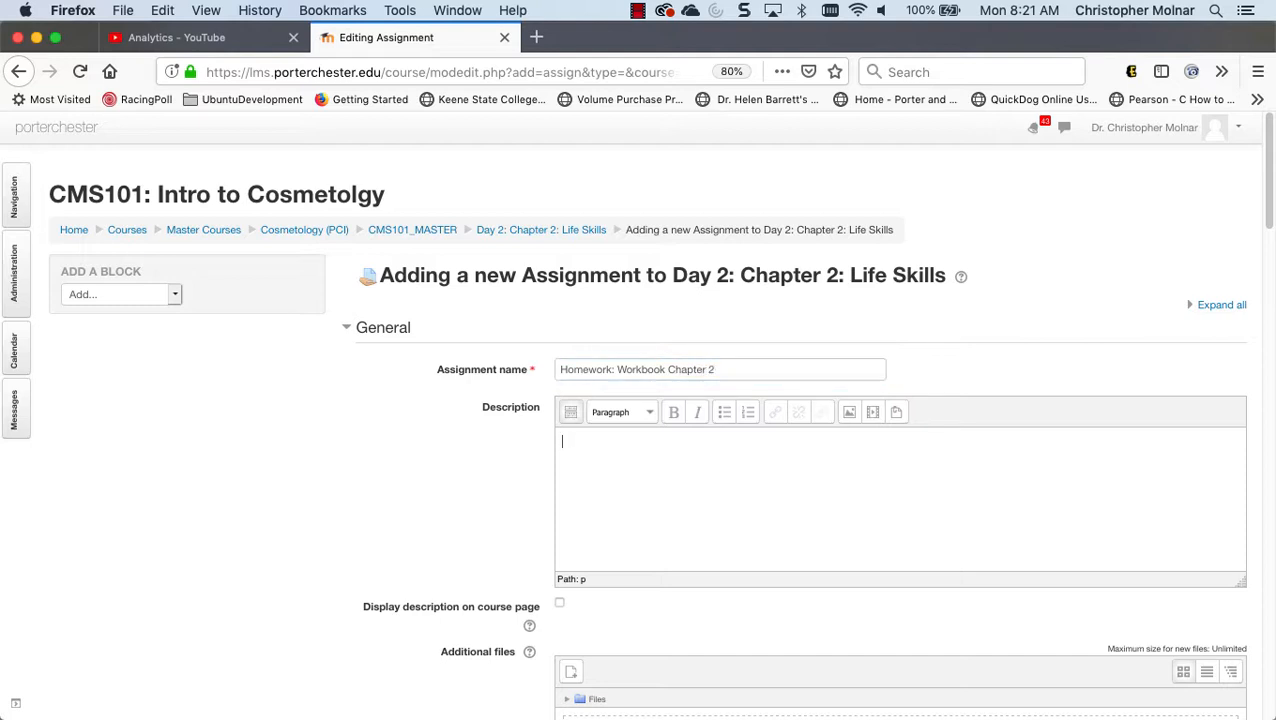
{"action": "type", "text": "Read chapter 2 and comple"}
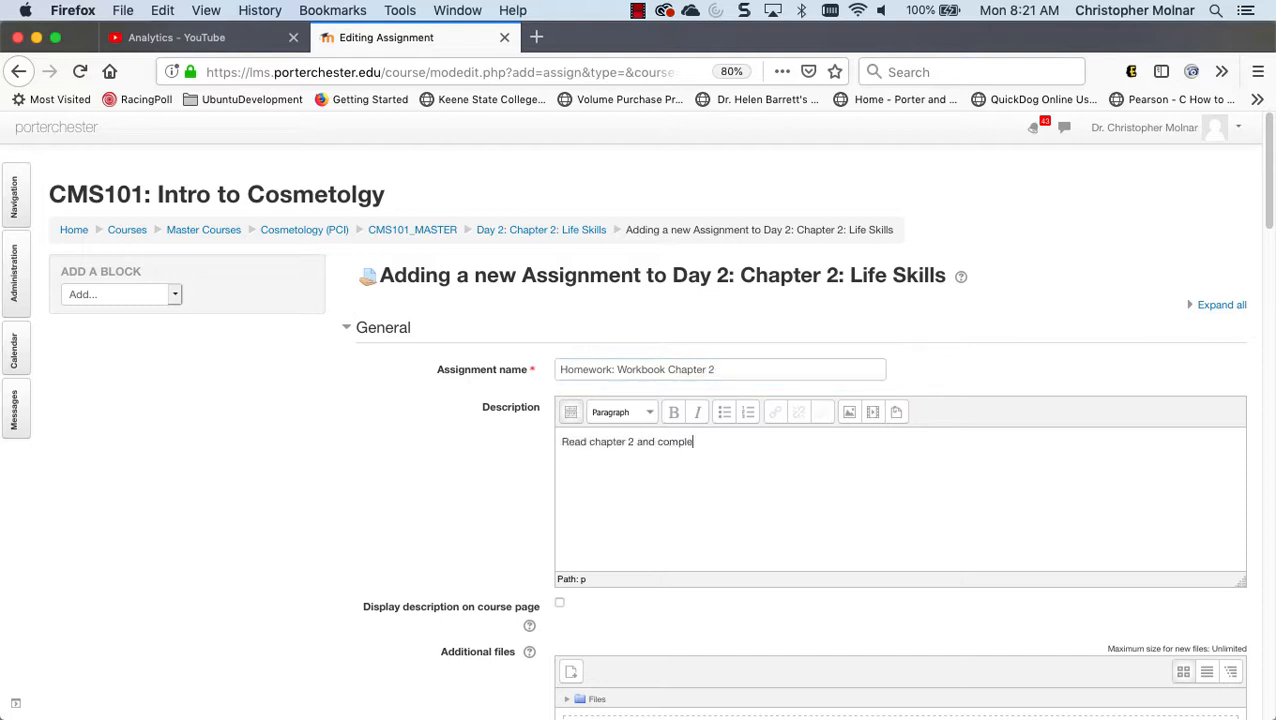
{"action": "type", "text": "te workbook"}
Step: Set the Chapter 2 assignment's maximum number of uploaded files to 20
{"action": "scroll", "coordinate": [435, 440], "scroll_direction": "down", "scroll_amount": 10}
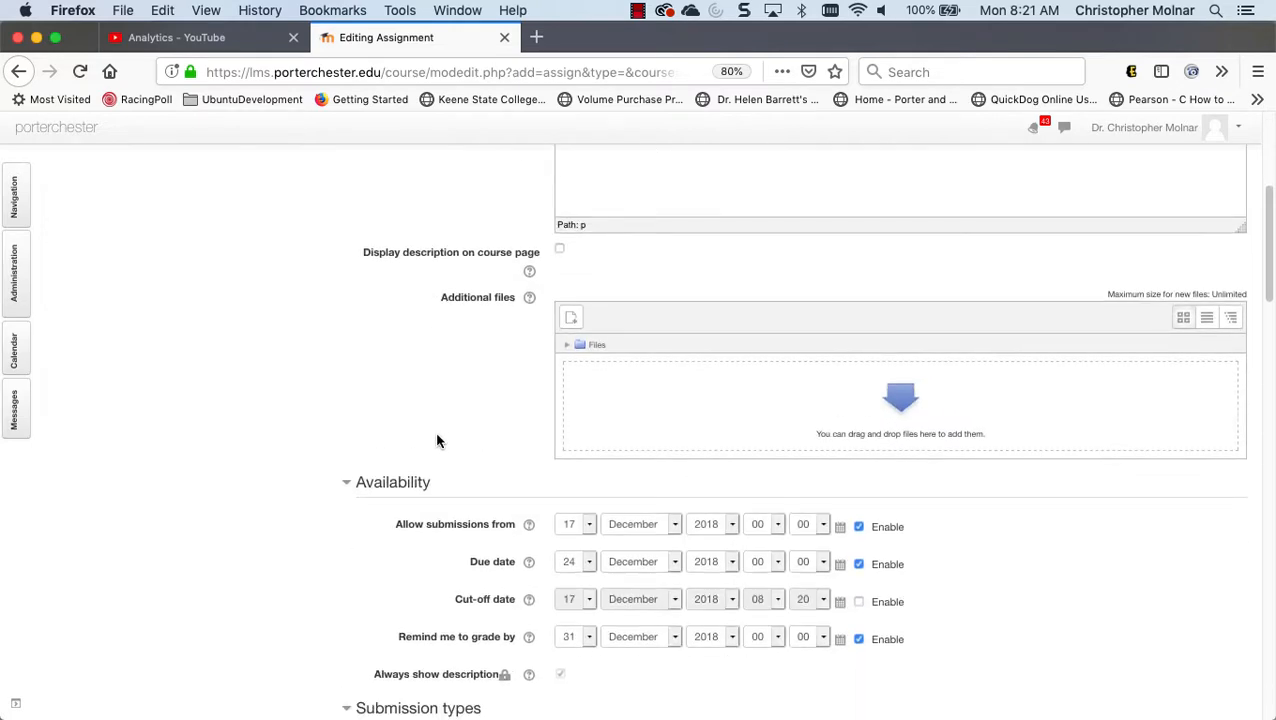
{"action": "scroll", "coordinate": [437, 440], "scroll_direction": "down", "scroll_amount": 3}
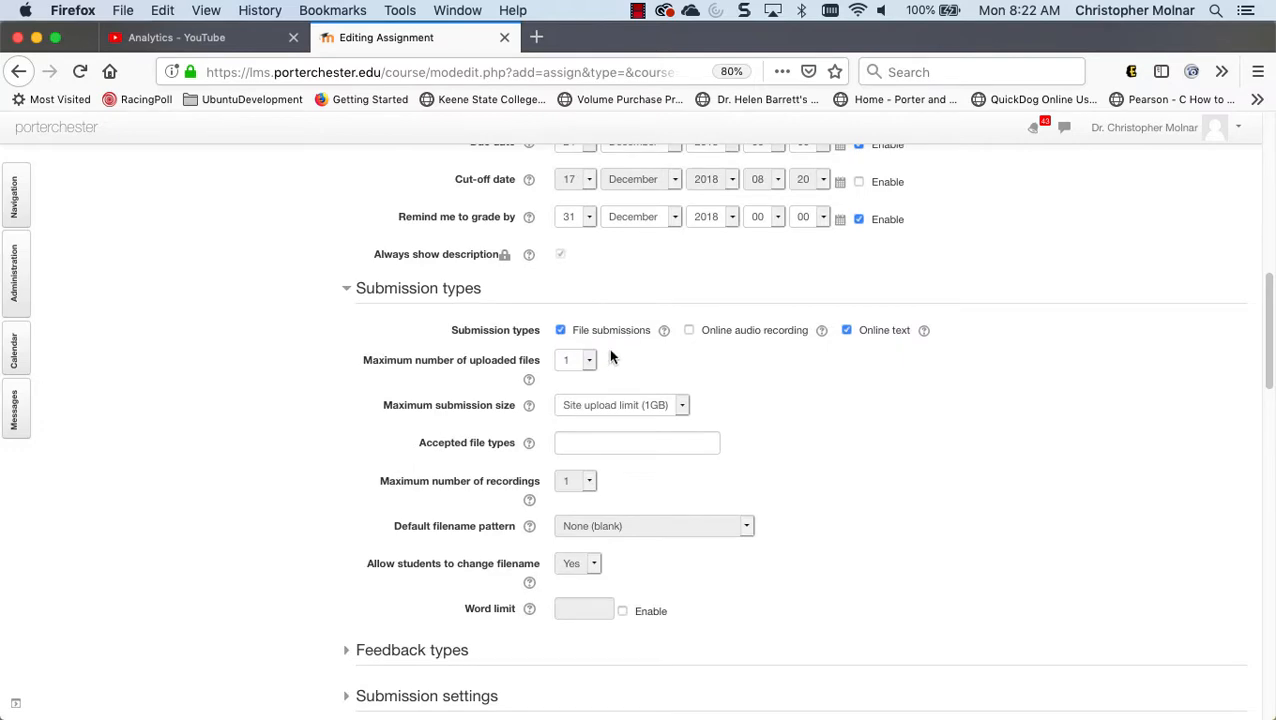
{"action": "left_click", "coordinate": [589, 369]}
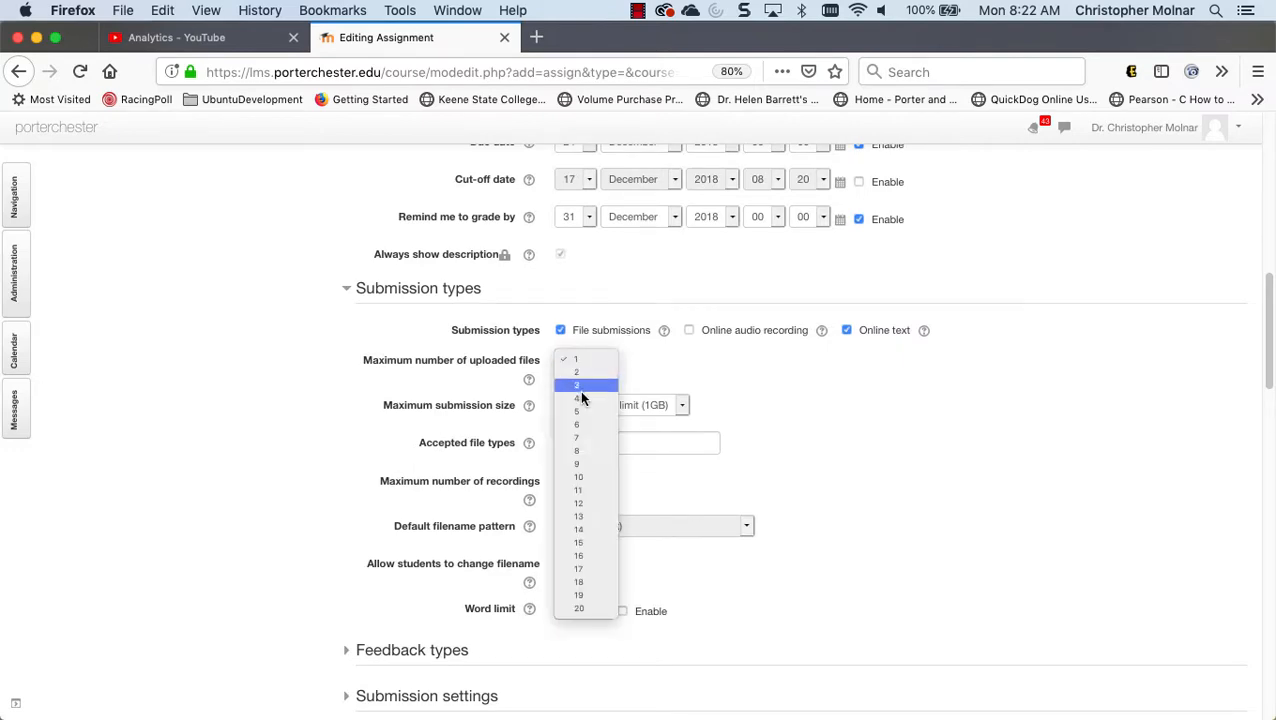
{"action": "left_click", "coordinate": [609, 606]}
Step: Set the Chapter 2 assignment's completion tracking to "Show activity as complete when conditions are met"
{"action": "scroll", "coordinate": [750, 558], "scroll_direction": "down", "scroll_amount": 9}
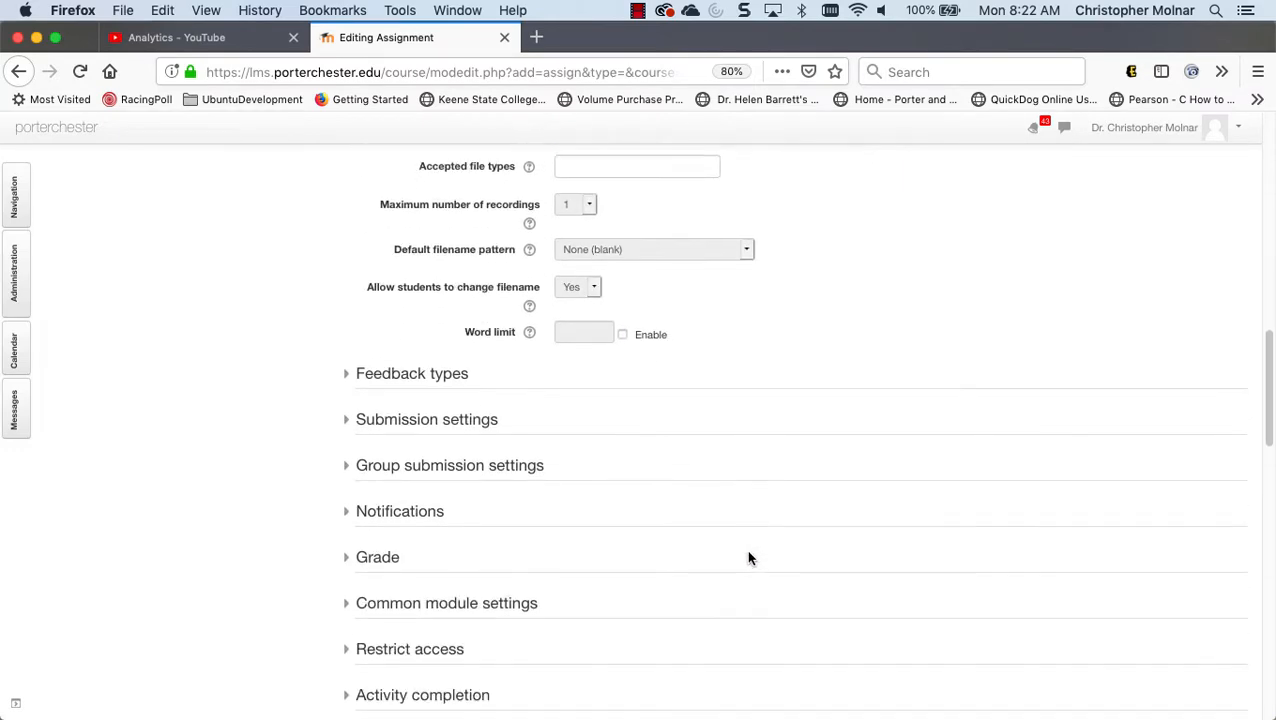
{"action": "scroll", "coordinate": [757, 549], "scroll_direction": "down", "scroll_amount": 9}
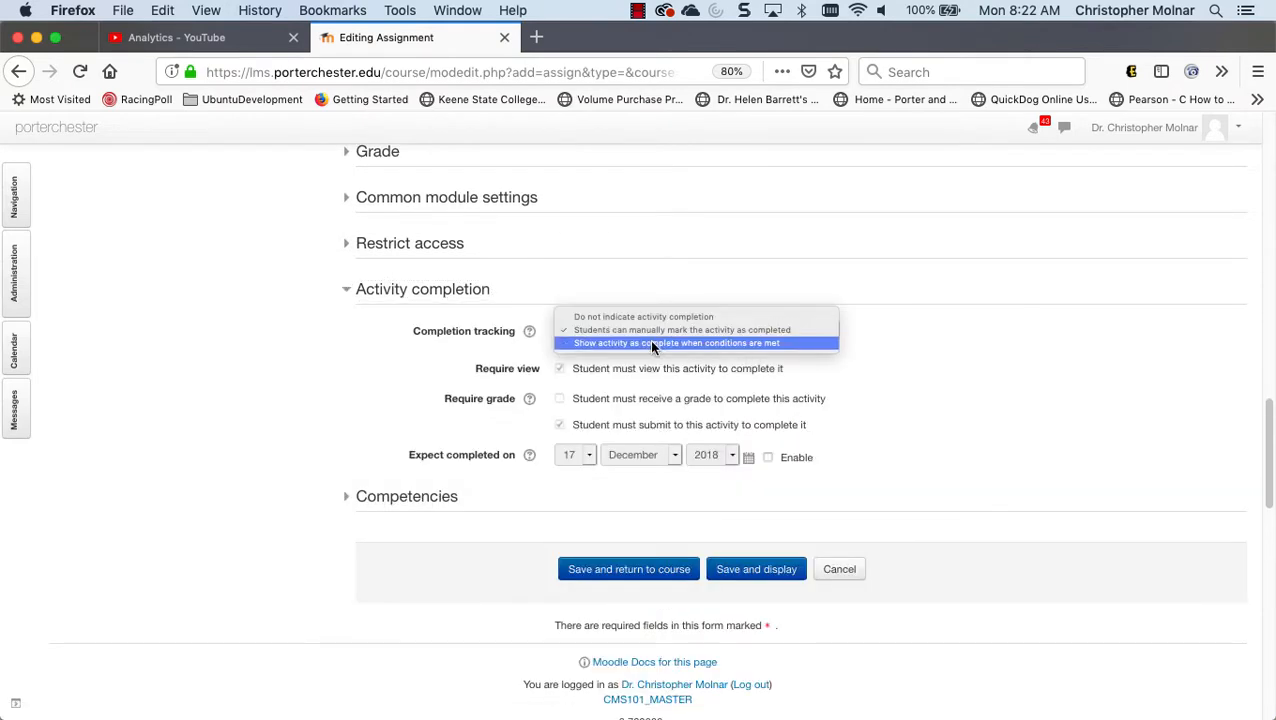
{"action": "left_click", "coordinate": [656, 343]}
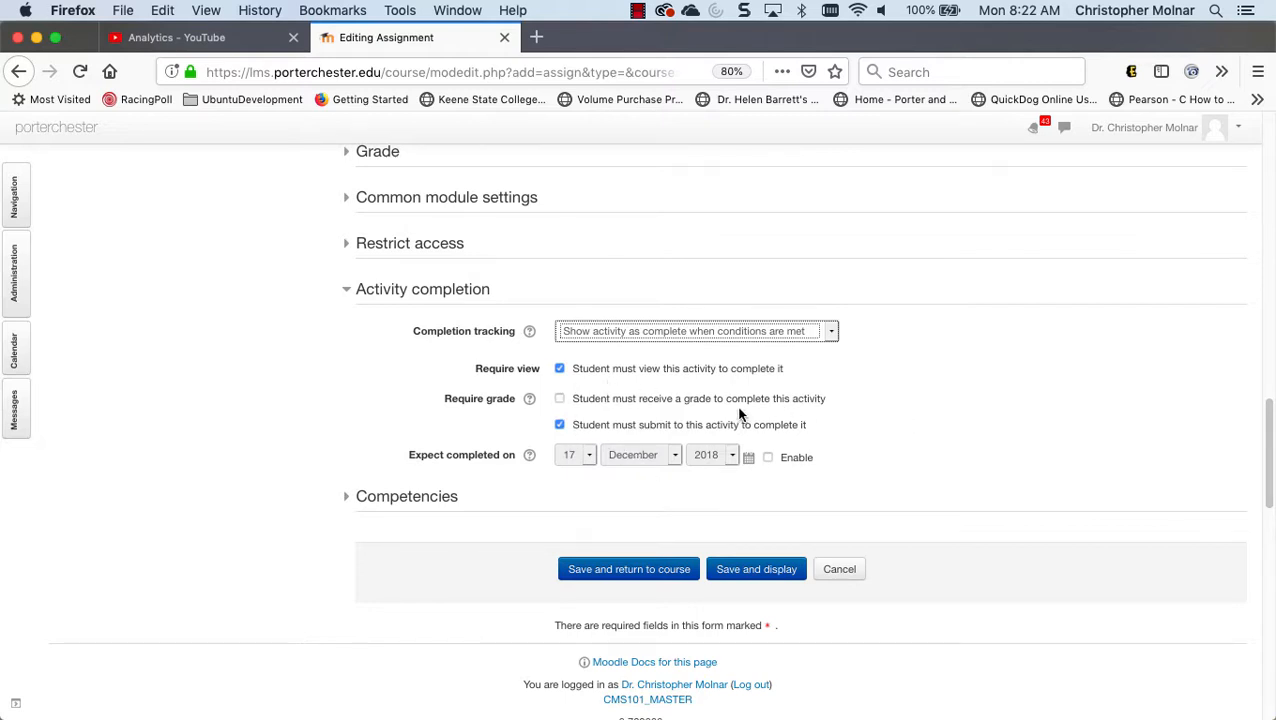
Step: Enable the expected completion date of 17 December 2018 and save the assignment, returning to the course
{"action": "left_click_drag", "start_coordinate": [719, 439], "coordinate": [706, 474]}
{"action": "left_click", "coordinate": [696, 481]}
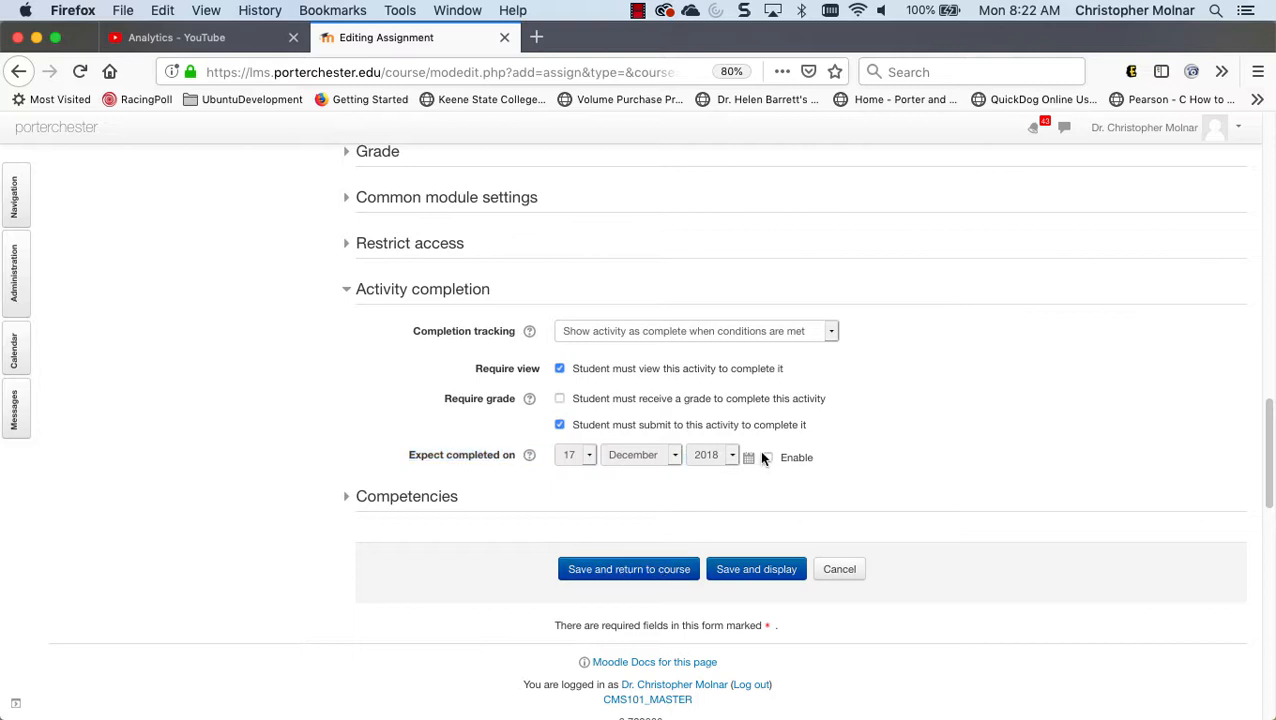
{"action": "left_click", "coordinate": [769, 459]}
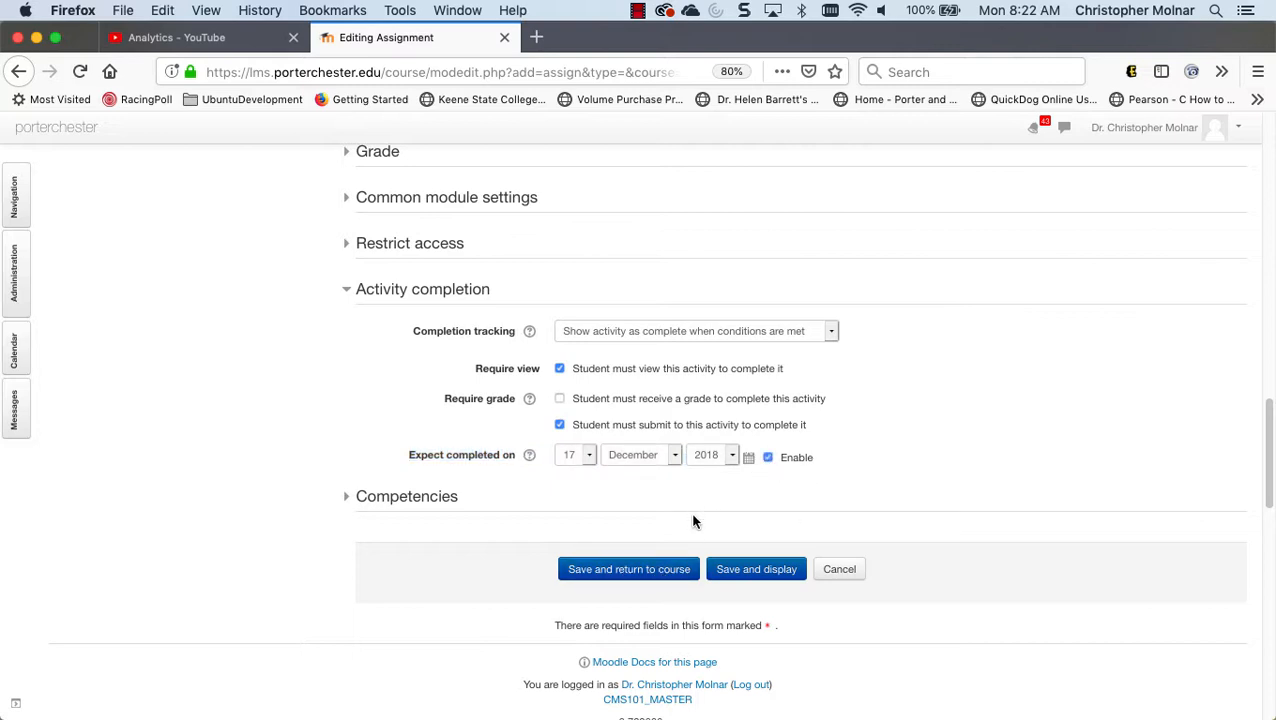
{"action": "left_click", "coordinate": [662, 566]}
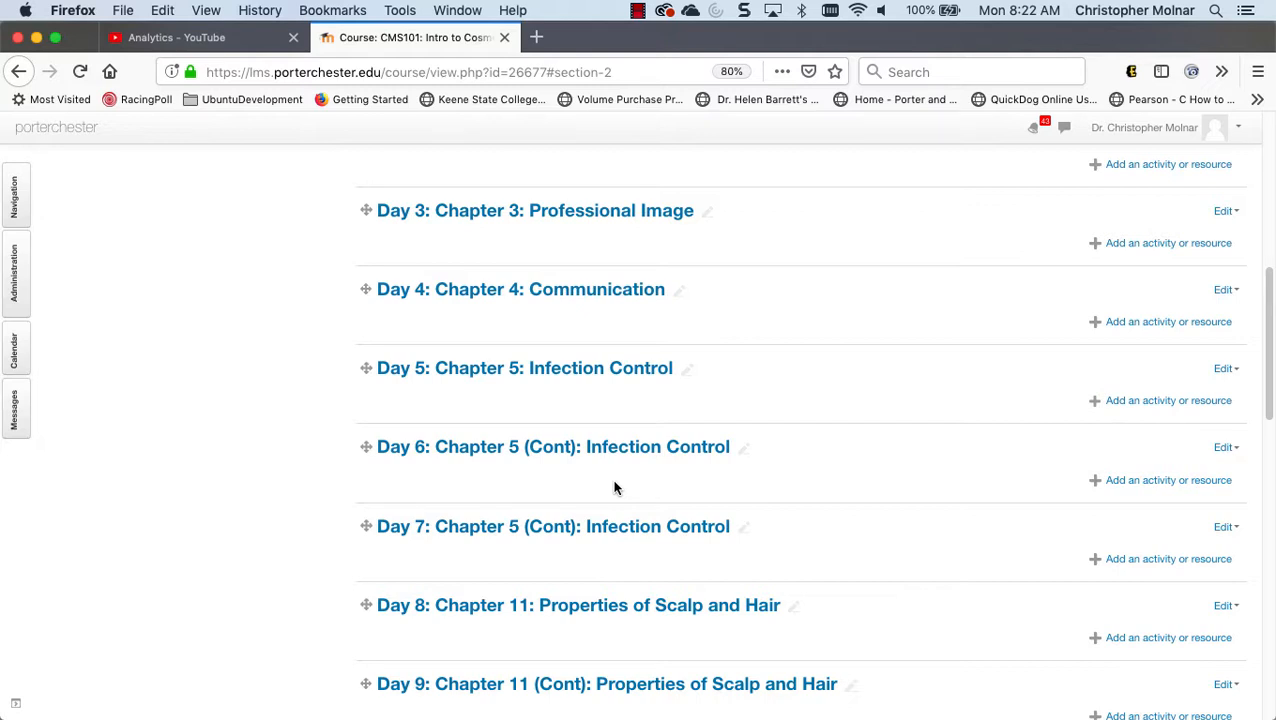
Step: Add a new Assignment activity to the Day 5: Chapter 5: Infection Control section
{"action": "left_click", "coordinate": [1148, 401]}
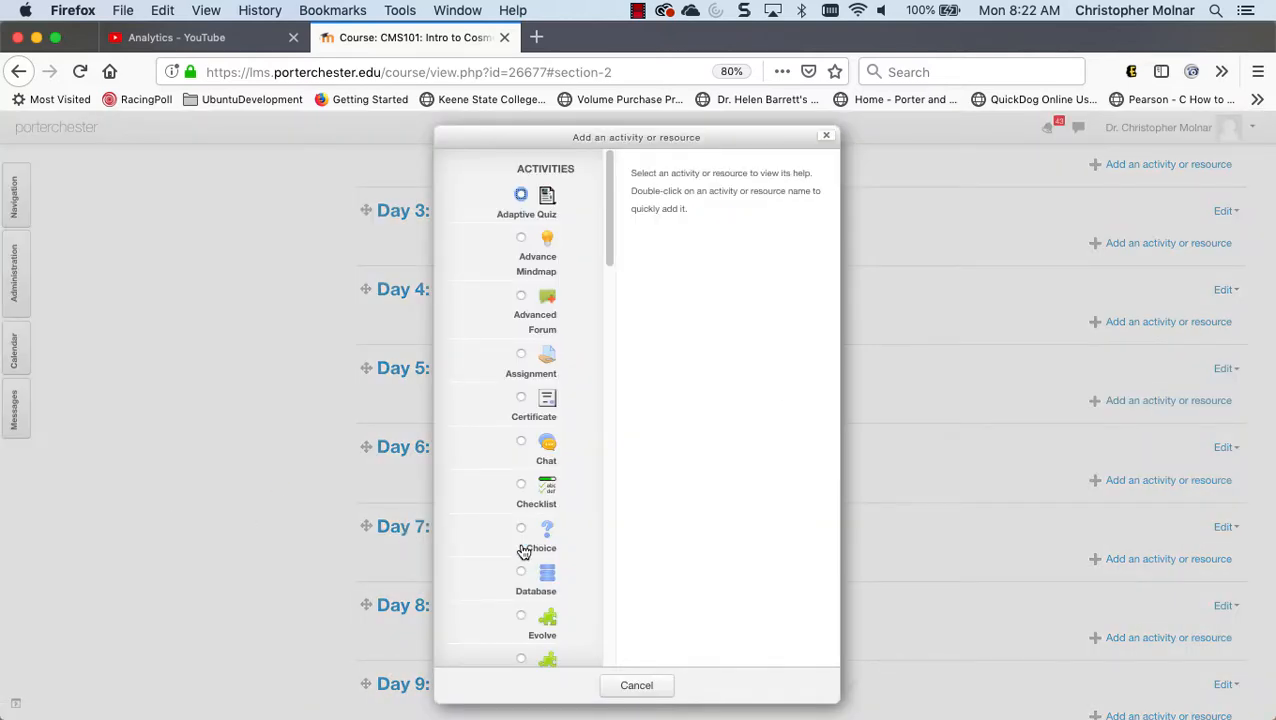
{"action": "scroll", "coordinate": [470, 460], "scroll_direction": "down", "scroll_amount": 1}
{"action": "left_click", "coordinate": [527, 344]}
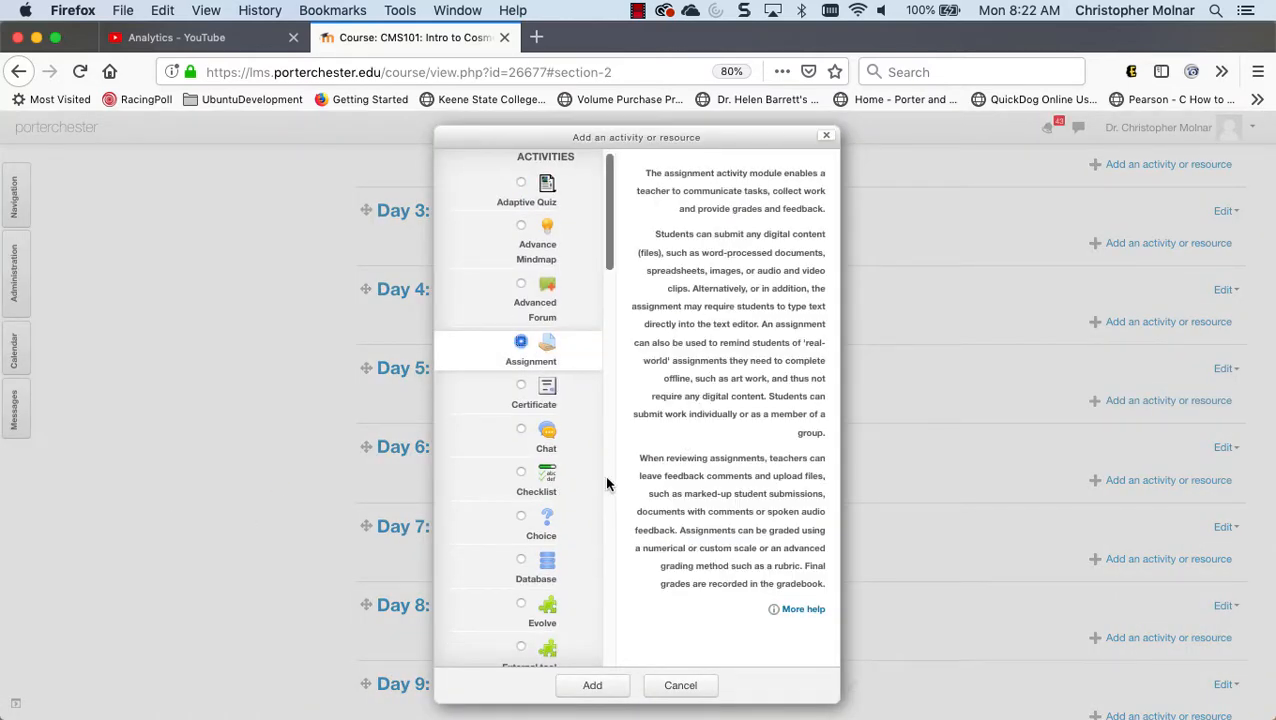
{"action": "left_click", "coordinate": [615, 685]}
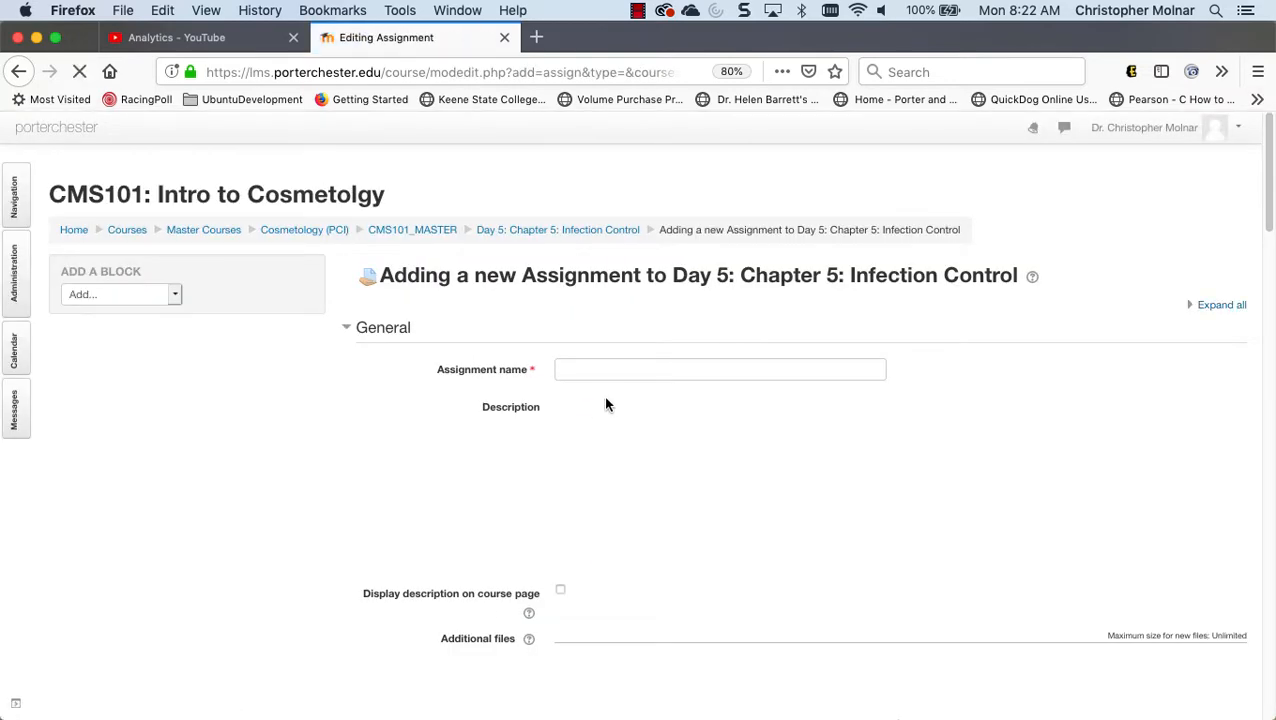
Step: Name the assignment "Homework: Workbook Chapter 5 pg 69-84"
{"action": "left_click", "coordinate": [616, 374]}
{"action": "type", "text": "H"}
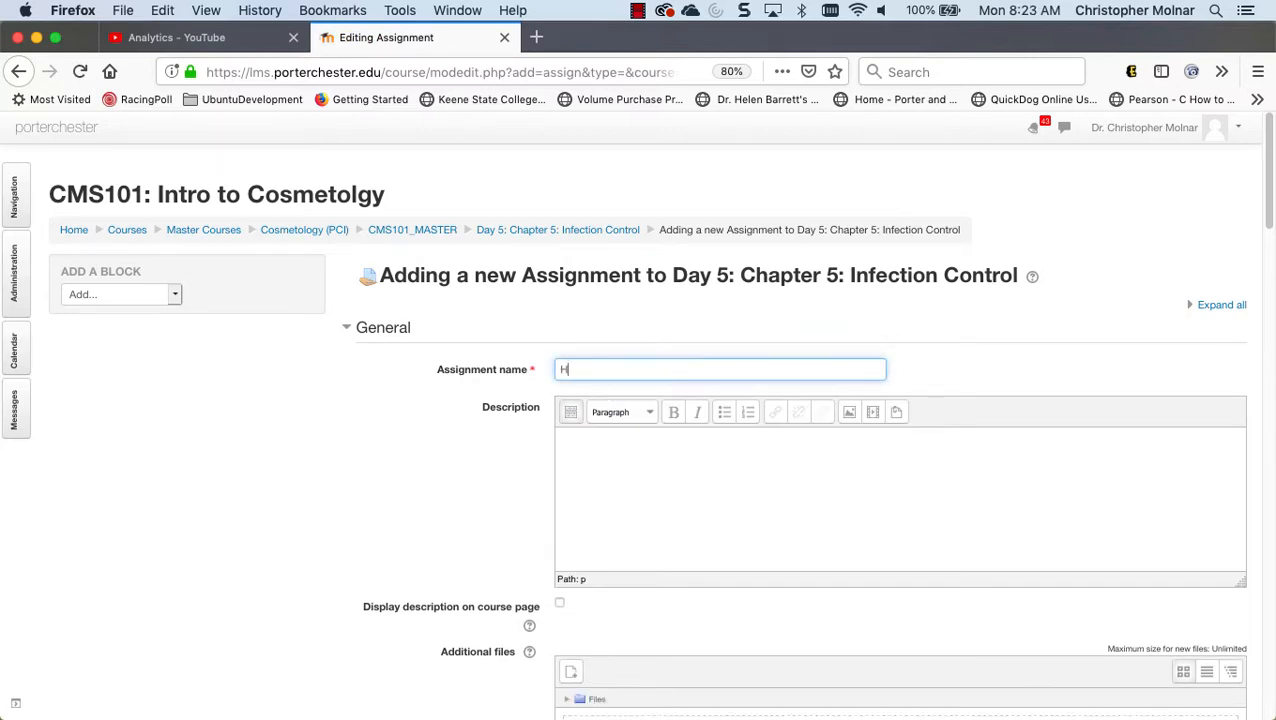
{"action": "type", "text": "omework"}
{"action": "type", "text": ": Chapter"}
{"action": "key", "text": "BackSpace"}
{"action": "key", "text": "BackSpace"}
{"action": "key", "text": "BackSpace"}
{"action": "key", "text": "BackSpace"}
{"action": "key", "text": "BackSpace"}
{"action": "key", "text": "BackSpace"}
{"action": "key", "text": "BackSpace"}
{"action": "key", "text": "BackSpace"}
{"action": "type", "text": "Workbook Chapter"}
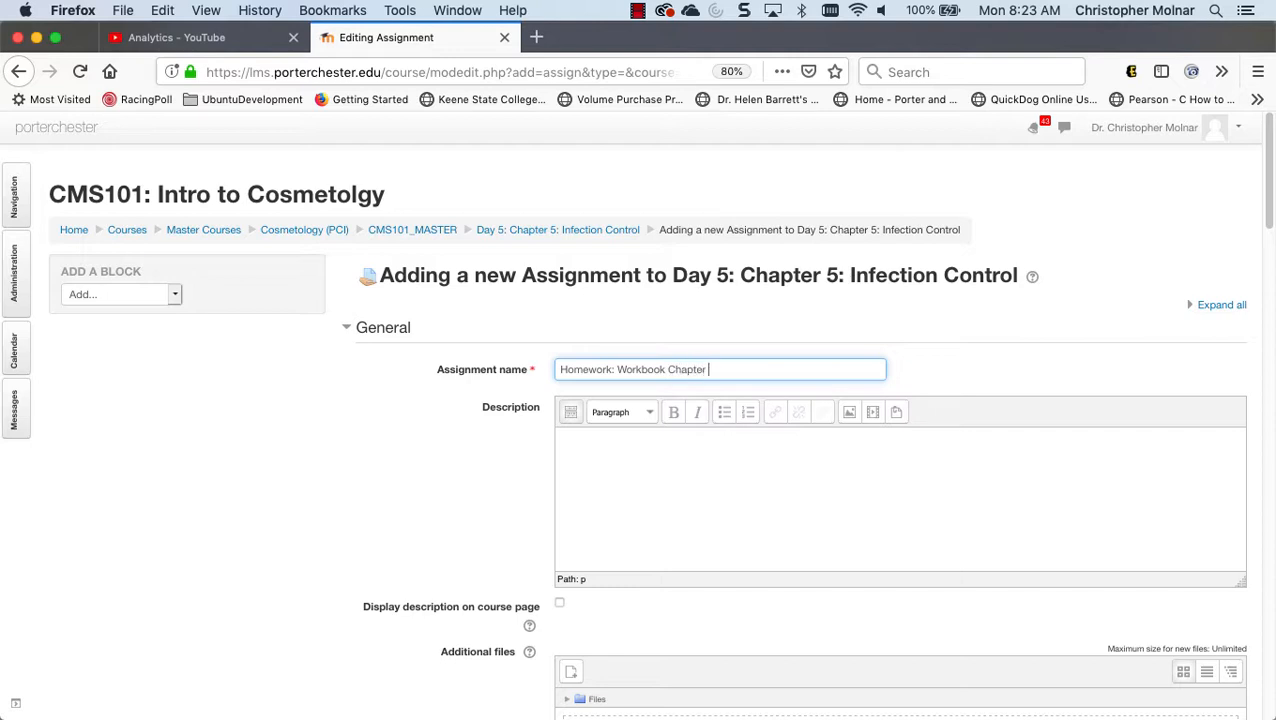
{"action": "type", "text": " 5 pg"}
{"action": "type", "text": " 39"}
{"action": "key", "text": "BackSpace"}
{"action": "key", "text": "BackSpace"}
{"action": "type", "text": "69-84"}
{"action": "key", "text": "Tab"}
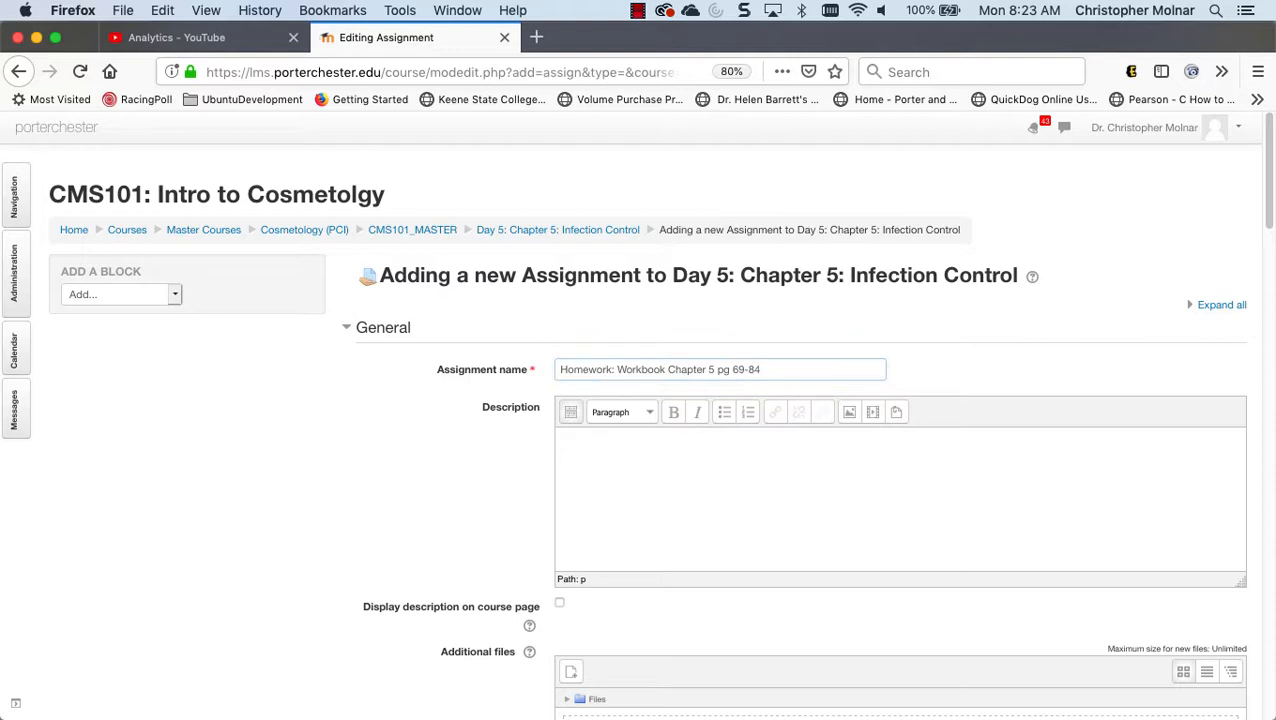
Step: Enter the description "Read Chapter 5 pages 69-84 and complete appropriate workbook pages", correcting the spelling of "appropriate"
{"action": "type", "text": "Read Chjatp"}
{"action": "key", "text": "BackSpace"}
{"action": "key", "text": "BackSpace"}
{"action": "key", "text": "BackSpace"}
{"action": "key", "text": "BackSpace"}
{"action": "type", "text": "apter 5 pages "}
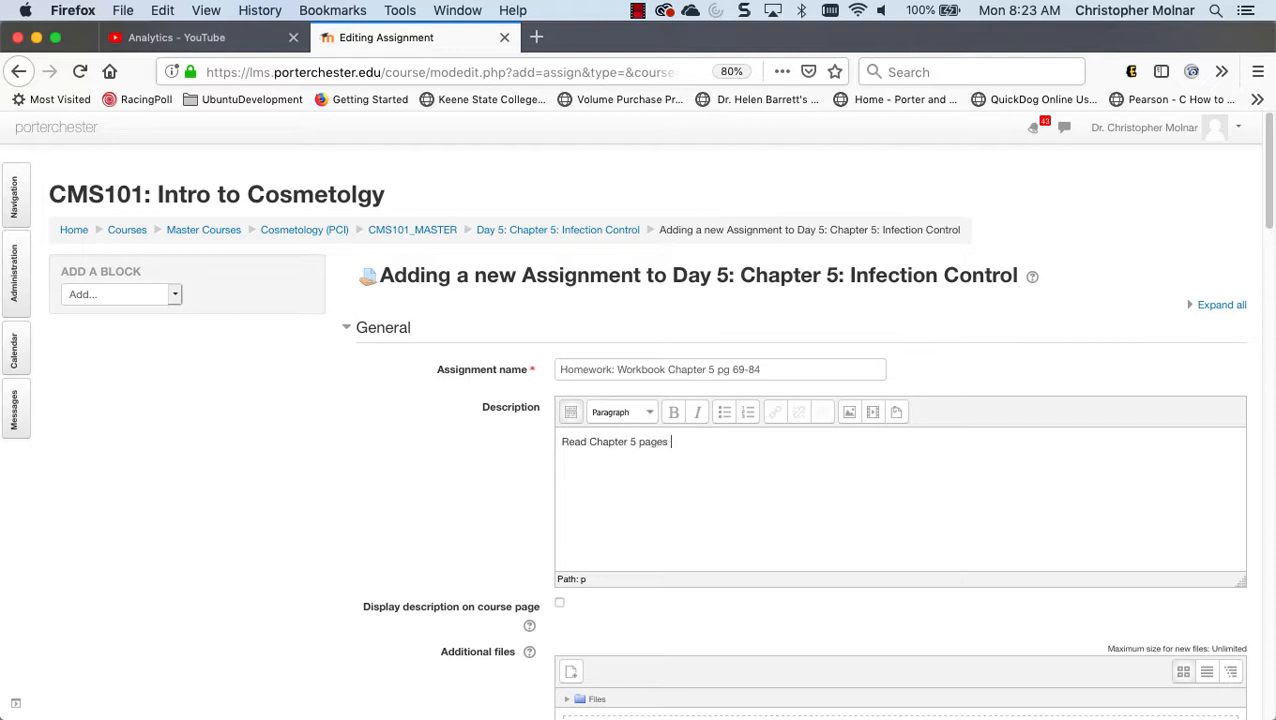
{"action": "type", "text": "69-84 and complete approag"}
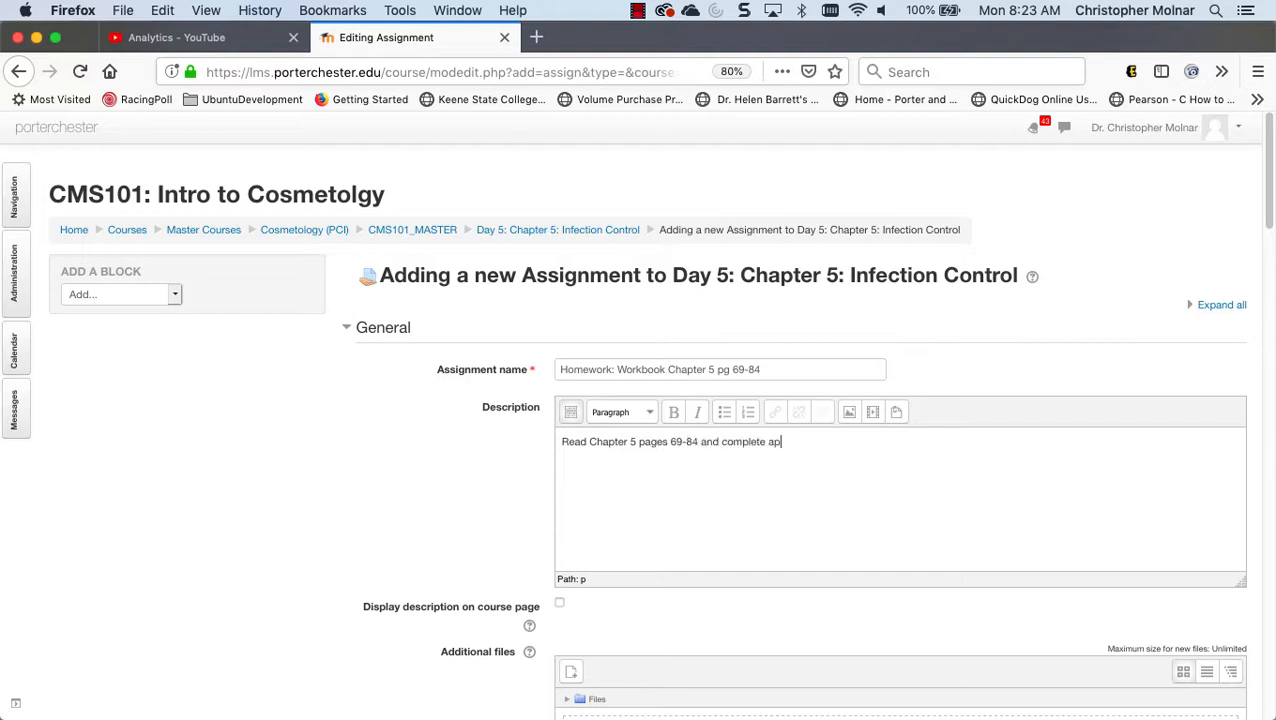
{"action": "key", "text": "BackSpace"}
{"action": "key", "text": "BackSpace"}
{"action": "type", "text": "ptiate workbeo"}
{"action": "key", "text": "BackSpace"}
{"action": "key", "text": "BackSpace"}
{"action": "type", "text": "ook pages"}
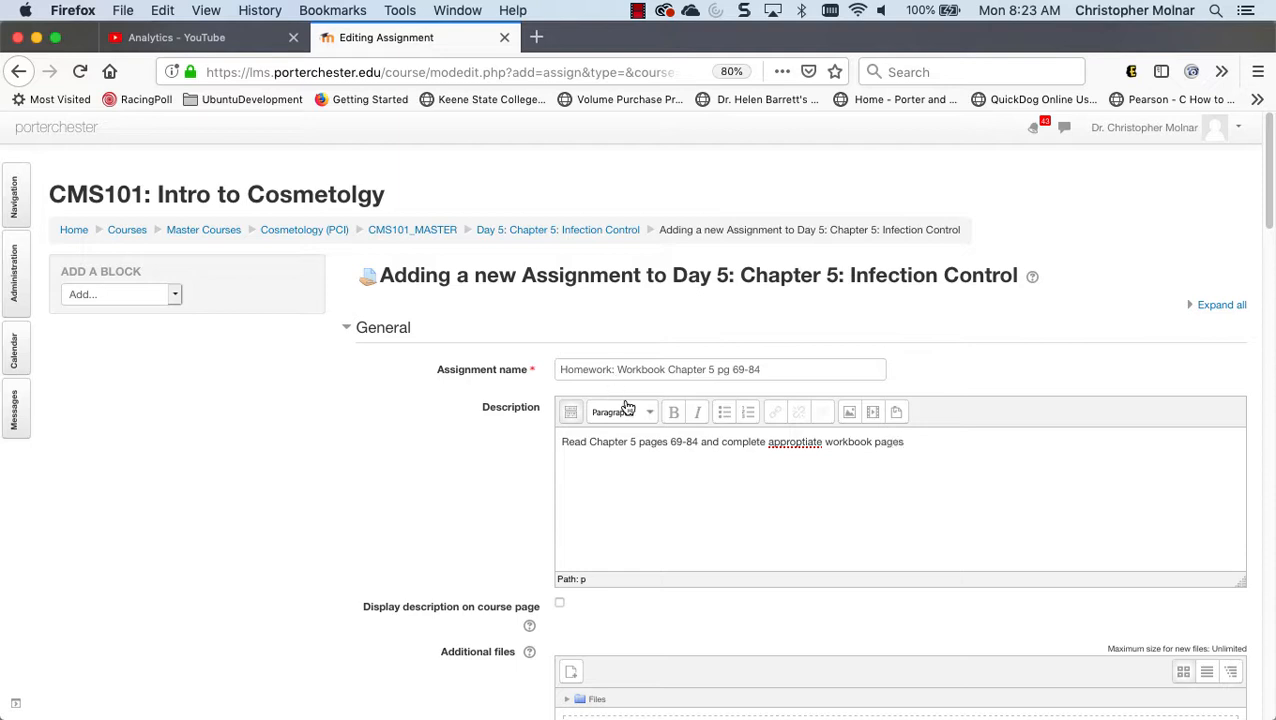
{"action": "right_click", "coordinate": [795, 443]}
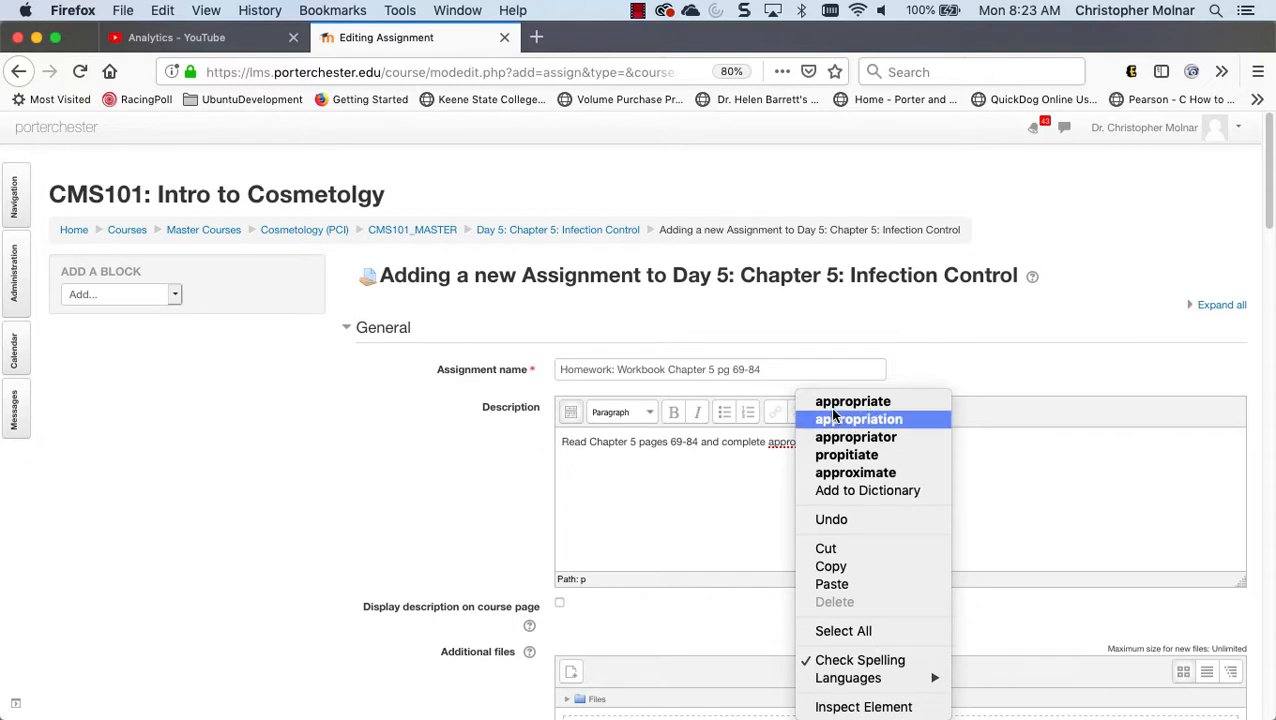
{"action": "left_click", "coordinate": [836, 402]}
{"action": "left_click", "coordinate": [925, 443]}
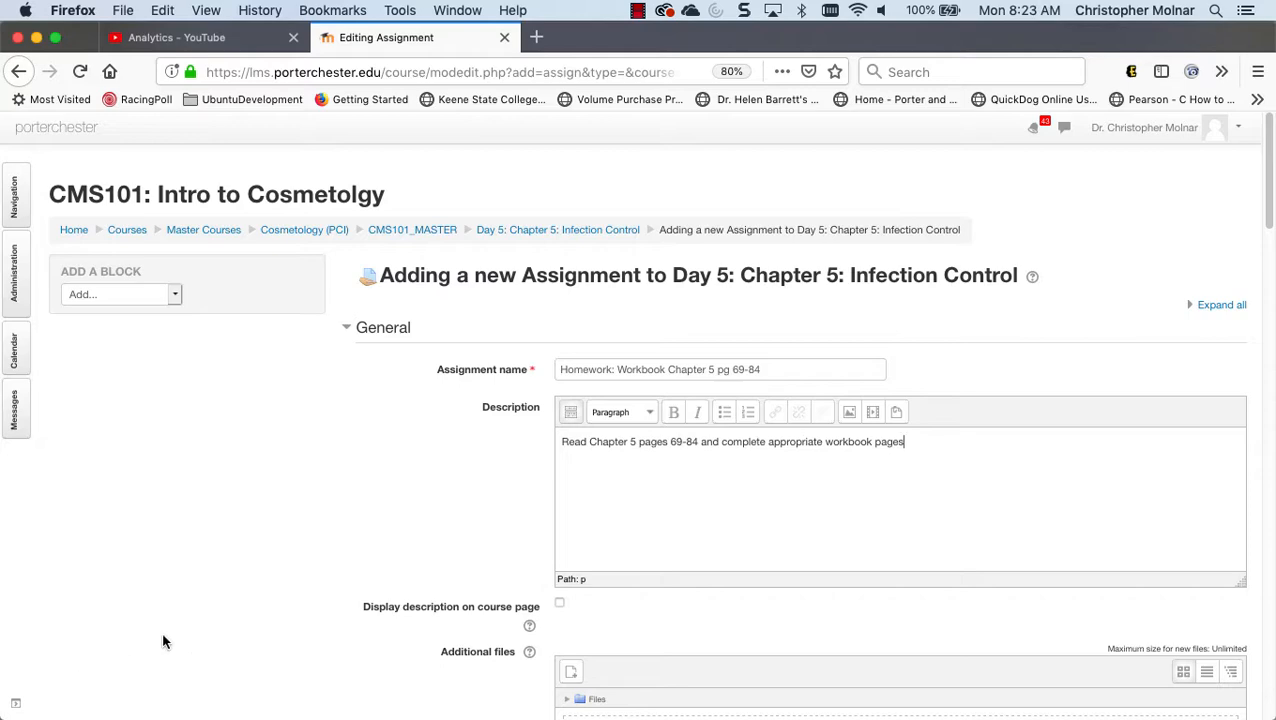
Step: Set the Chapter 5 assignment's maximum number of uploaded files to 20
{"action": "scroll", "coordinate": [384, 560], "scroll_direction": "down", "scroll_amount": 5}
{"action": "scroll", "coordinate": [384, 563], "scroll_direction": "down", "scroll_amount": 7}
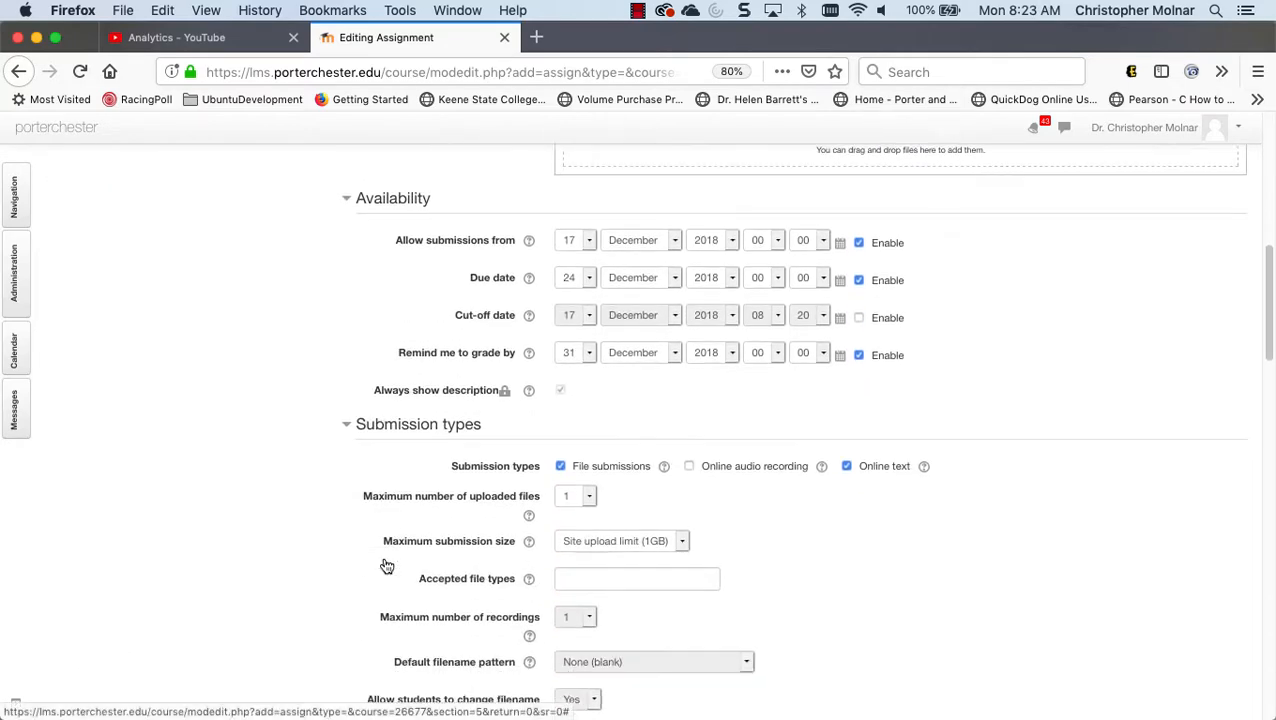
{"action": "left_click", "coordinate": [574, 399]}
{"action": "left_click", "coordinate": [581, 420]}
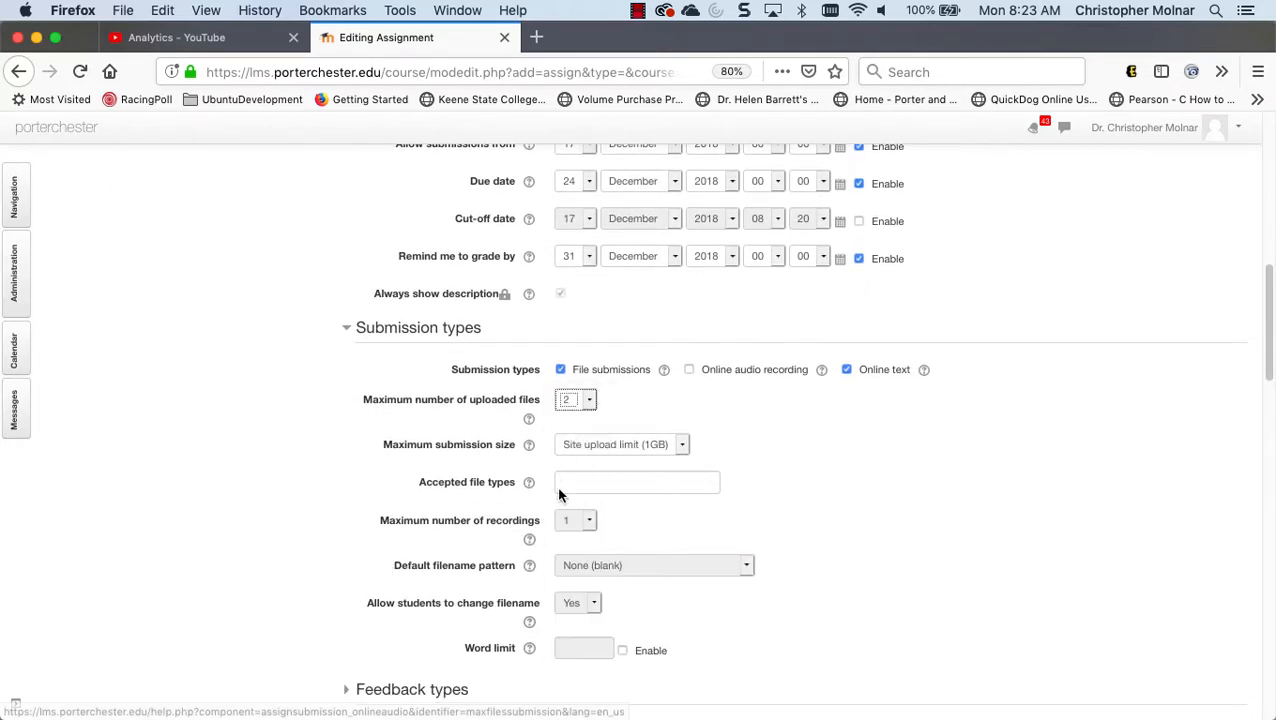
{"action": "left_click", "coordinate": [585, 399]}
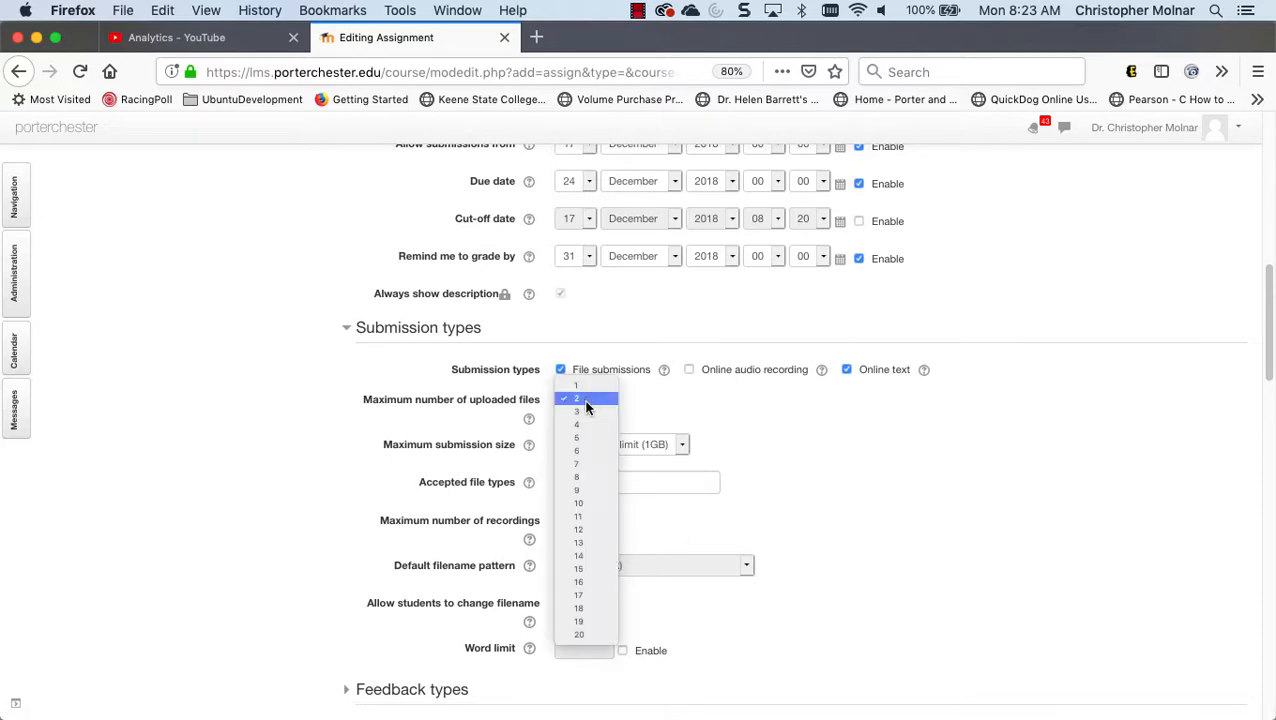
{"action": "left_click", "coordinate": [556, 633]}
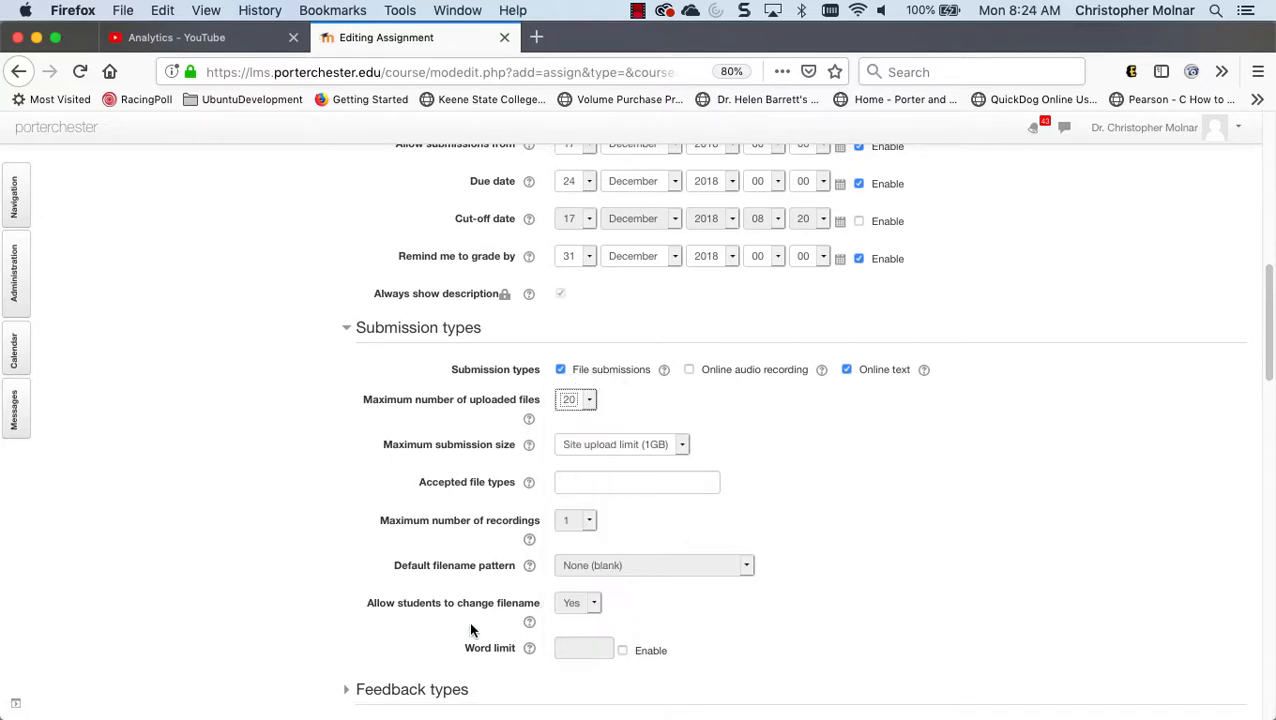
Step: Set the Chapter 5 assignment's completion tracking to "Show activity as complete when conditions are met" and save it, returning to the course
{"action": "scroll", "coordinate": [468, 620], "scroll_direction": "down", "scroll_amount": 5}
{"action": "scroll", "coordinate": [402, 605], "scroll_direction": "down", "scroll_amount": 4}
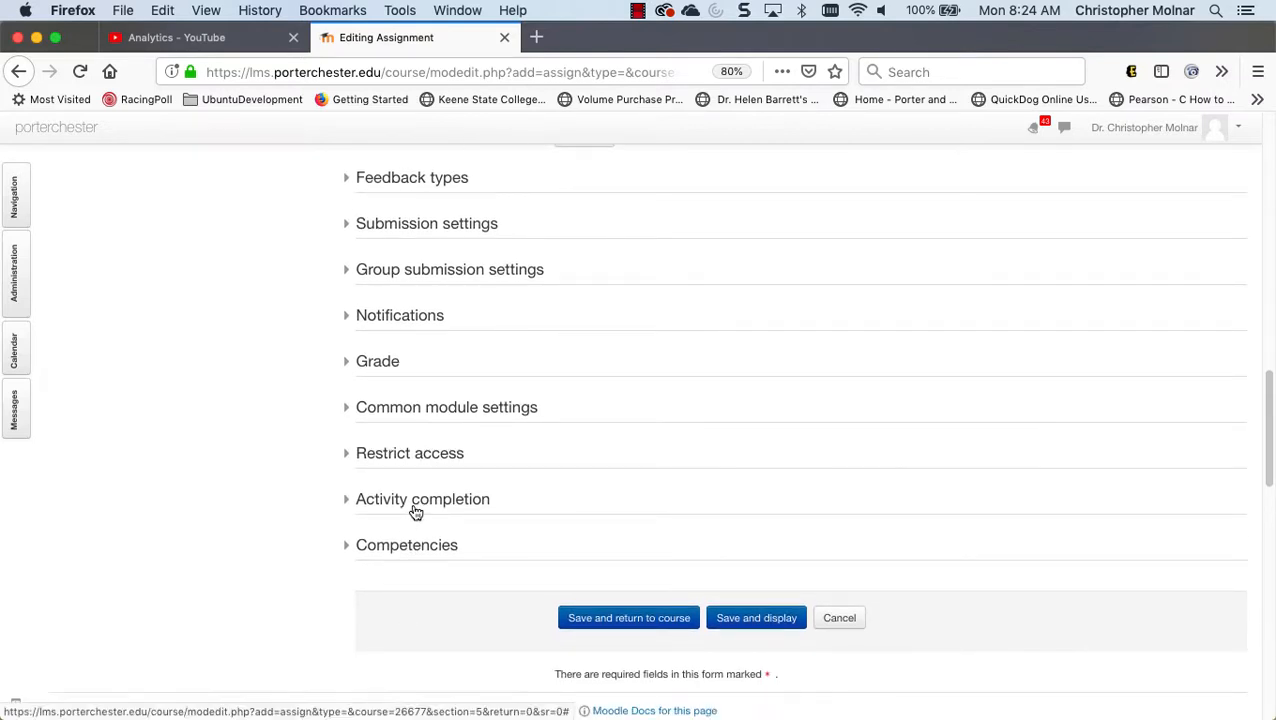
{"action": "left_click", "coordinate": [413, 503]}
{"action": "left_click", "coordinate": [741, 545]}
{"action": "left_click", "coordinate": [741, 552]}
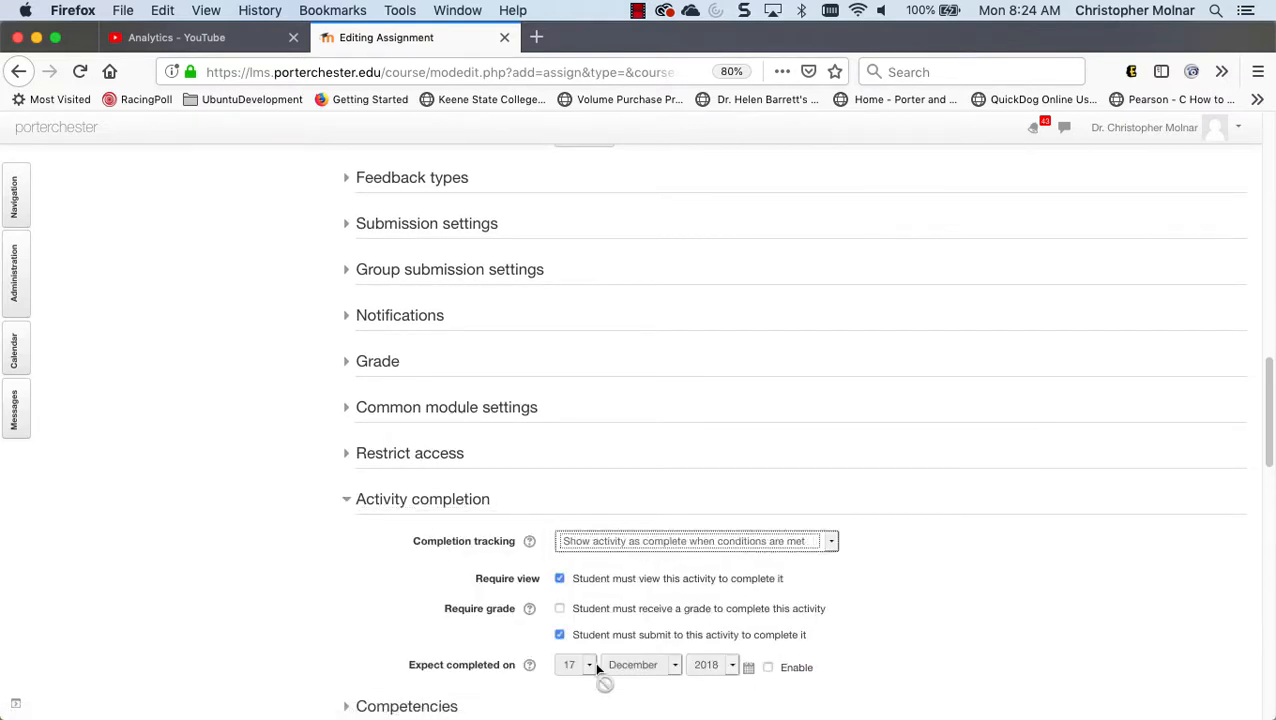
{"action": "scroll", "coordinate": [540, 670], "scroll_direction": "down", "scroll_amount": 4}
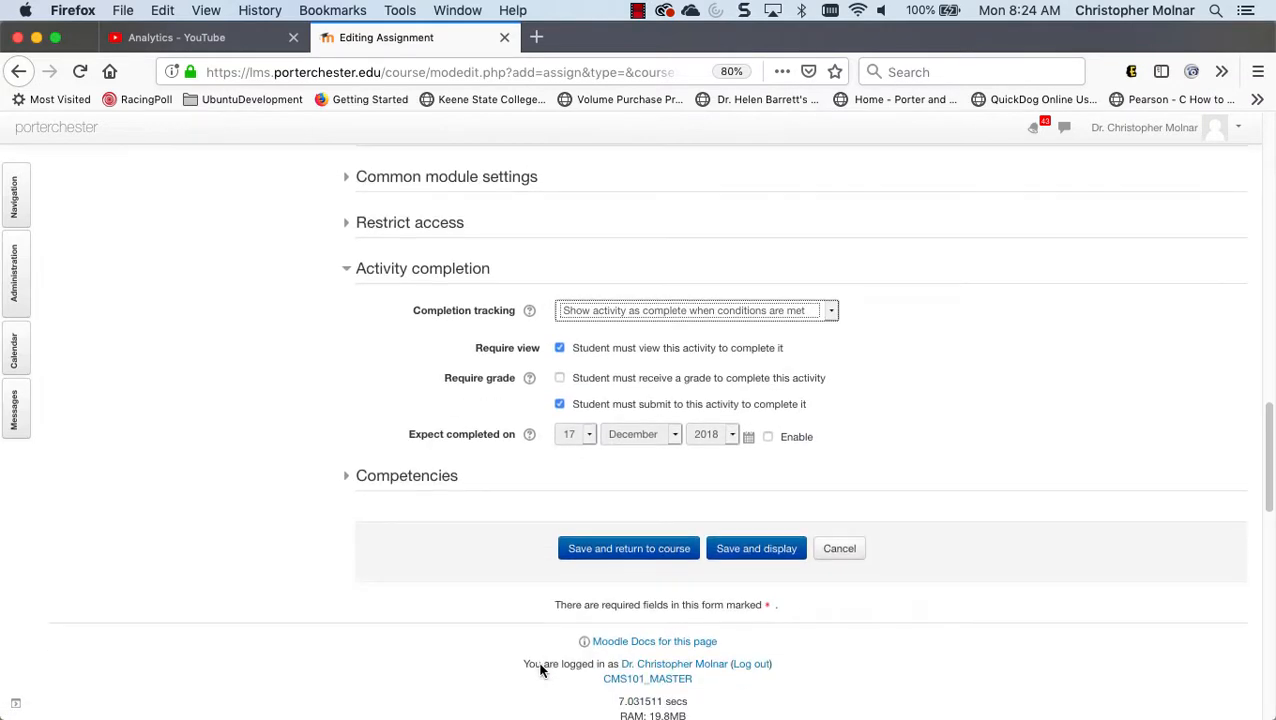
{"action": "left_click", "coordinate": [611, 547]}
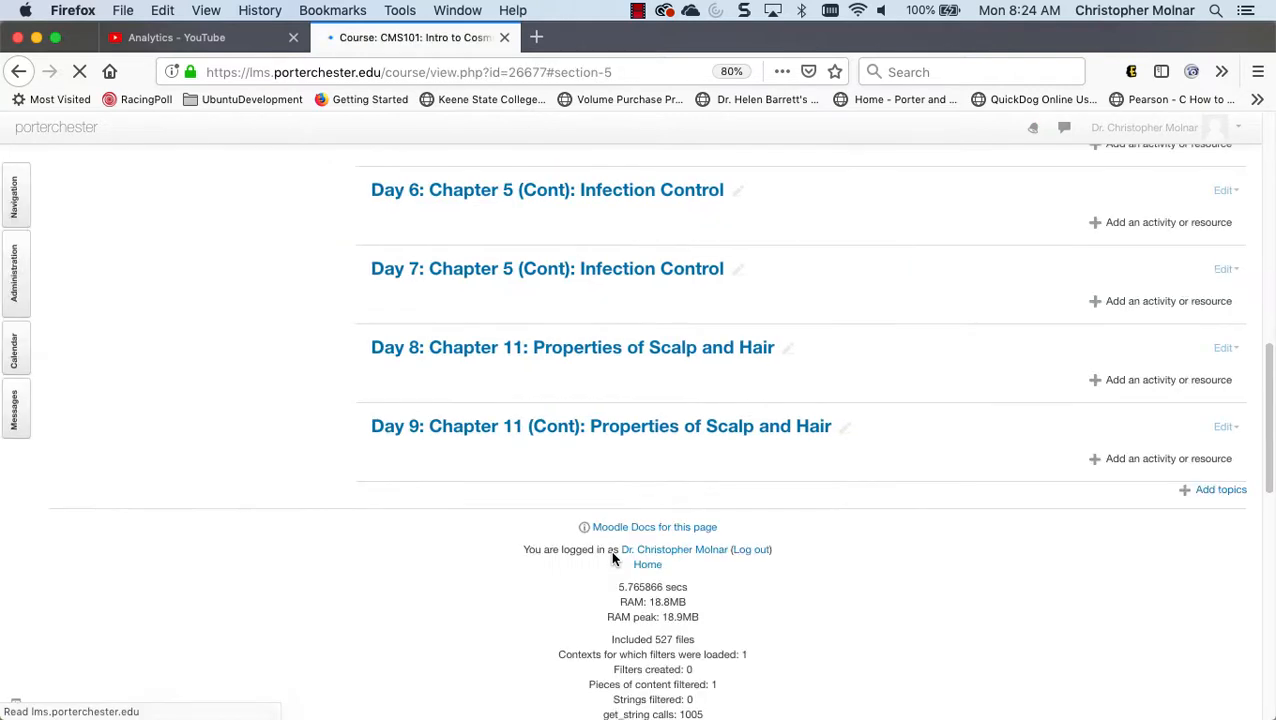
{"action": "scroll", "coordinate": [620, 571], "scroll_direction": "up", "scroll_amount": 4}
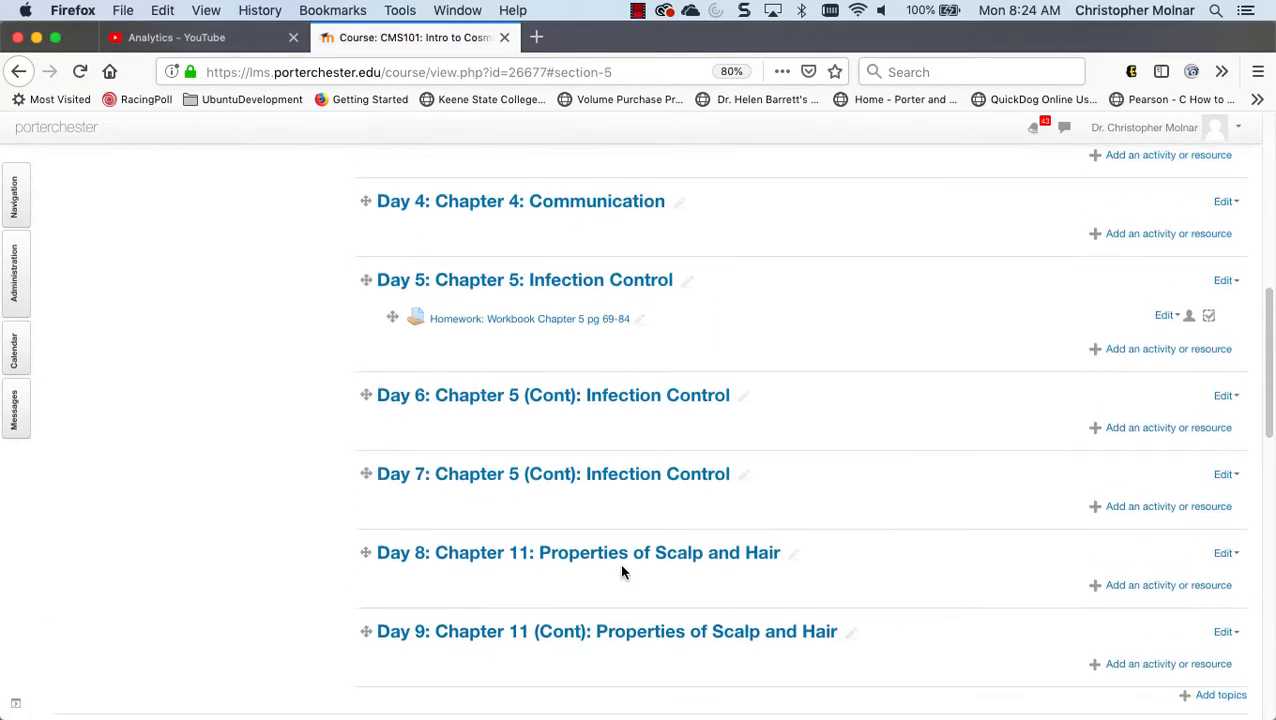
{"action": "scroll", "coordinate": [622, 572], "scroll_direction": "up", "scroll_amount": 4}
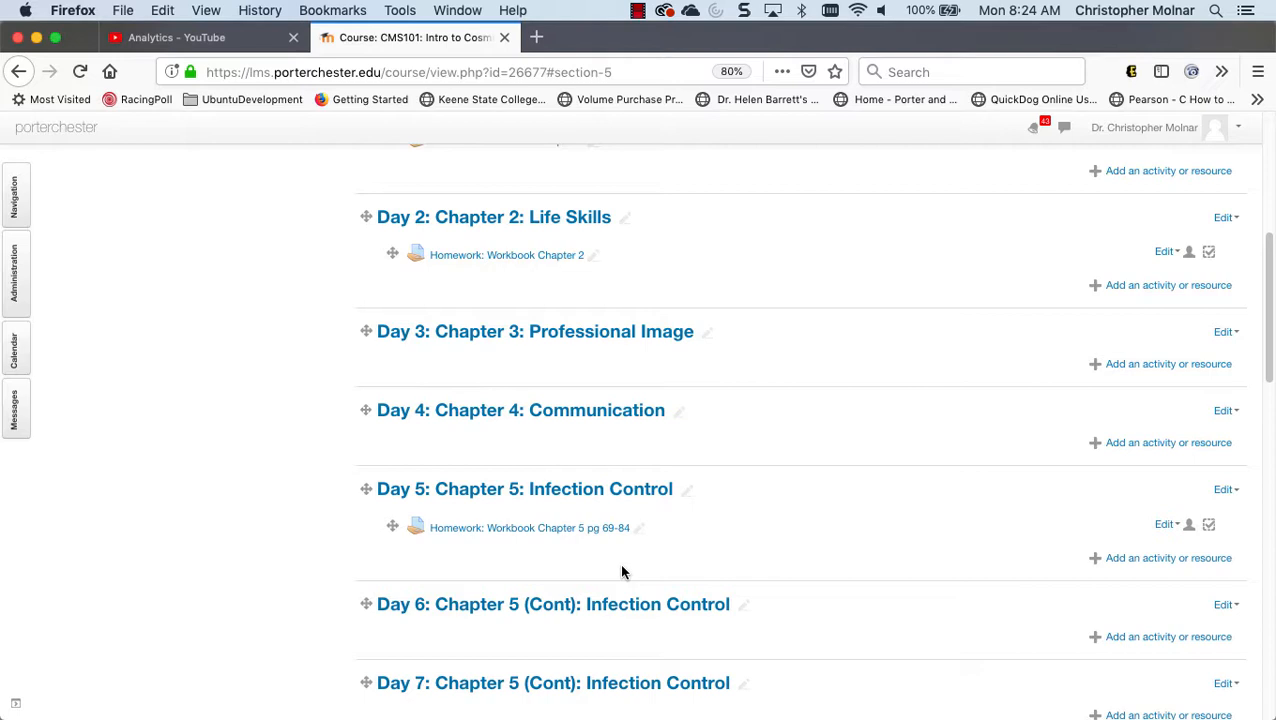
{"action": "scroll", "coordinate": [621, 572], "scroll_direction": "up", "scroll_amount": 5}
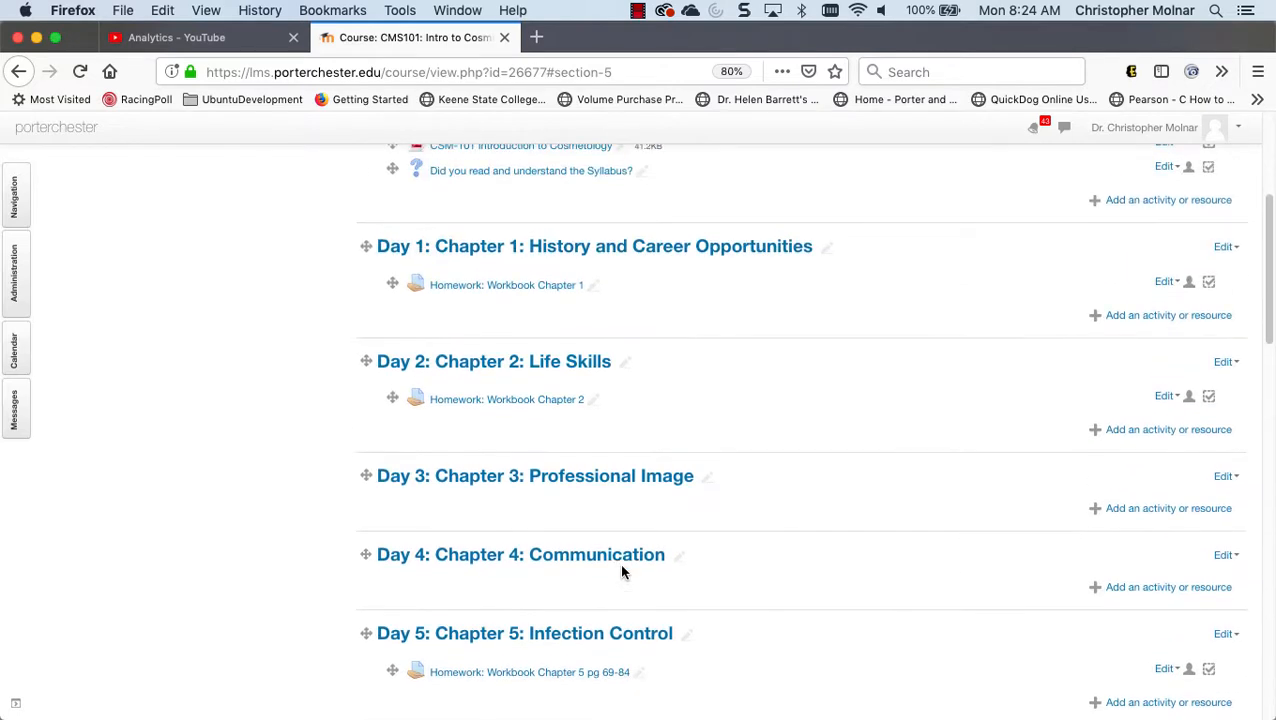